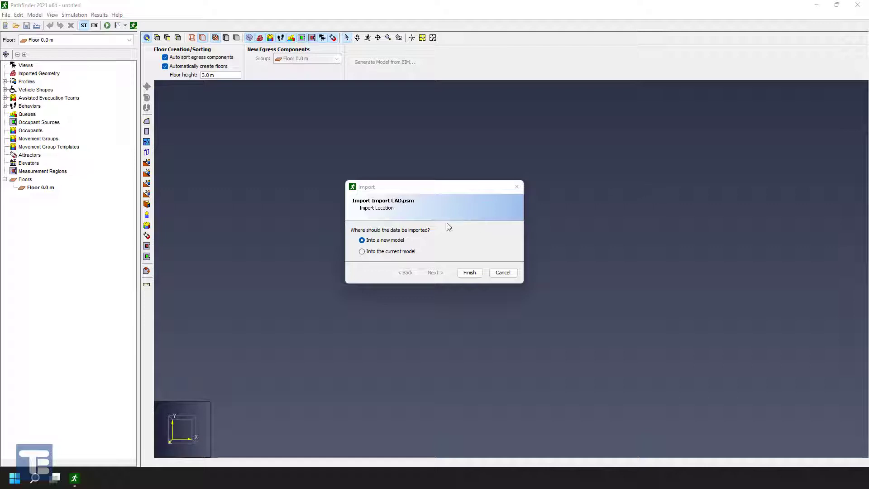
Import Import CAD.psm into a new model and show the whole building in the 3D view.
click(470, 272)
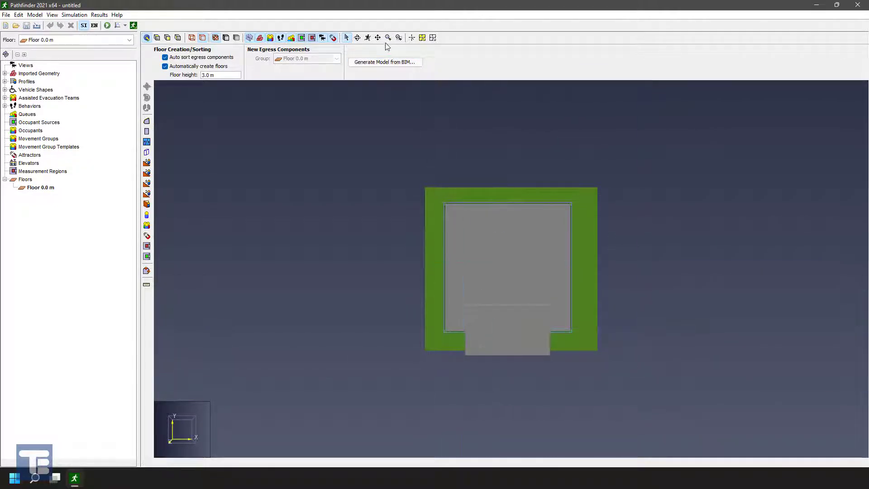
key(ctrl+r)
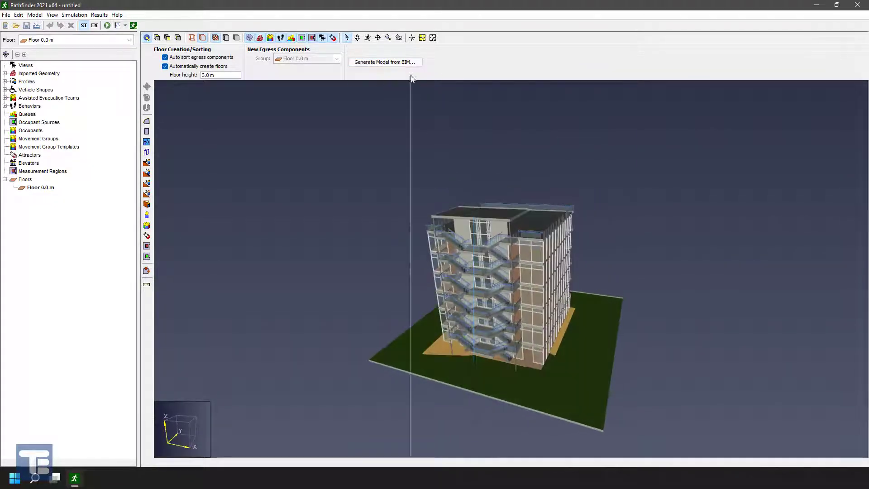
scroll(514, 392, up, 5)
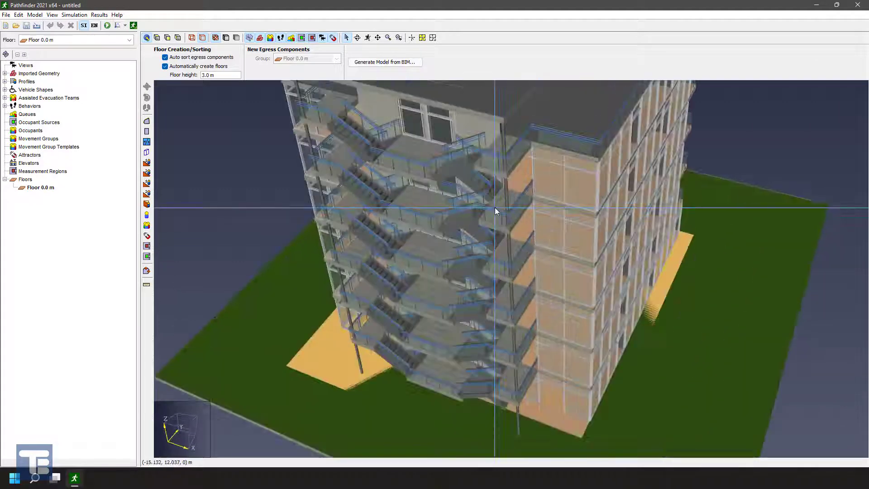
scroll(495, 207, down, 5)
middle_drag(495, 208, 472, 129)
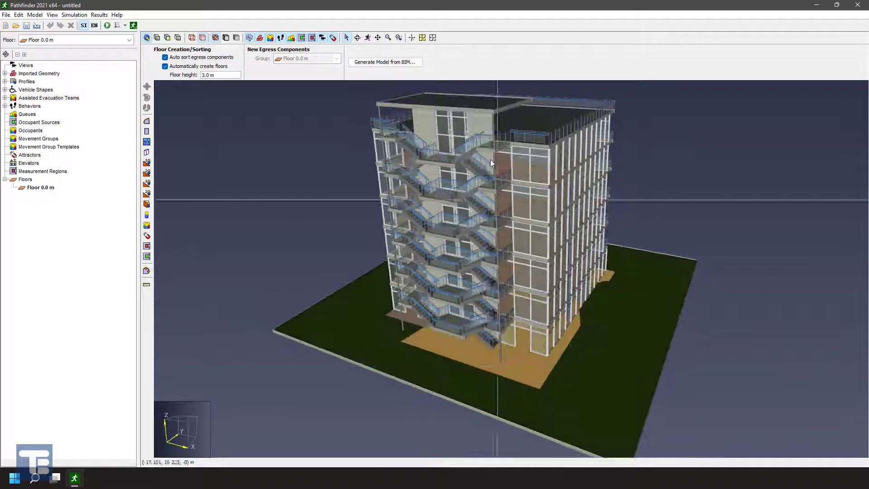
Delete the Grids group from the imported Import CAD.psm geometry.
click(5, 73)
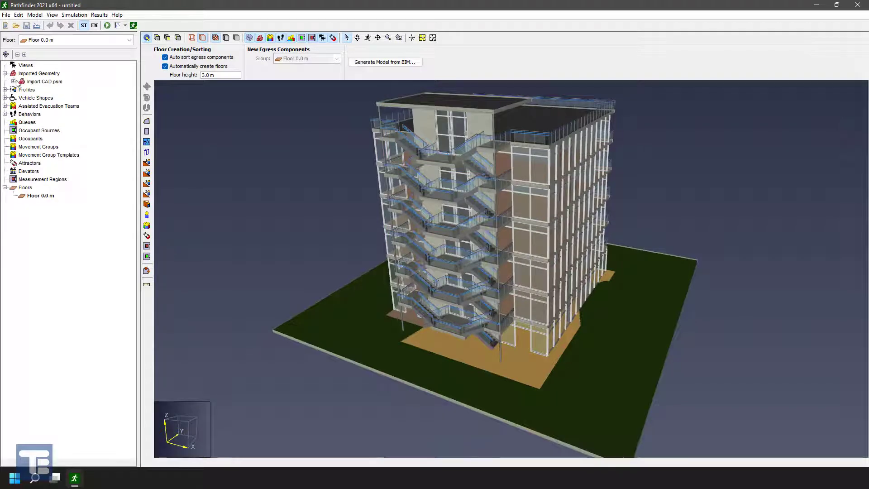
click(13, 81)
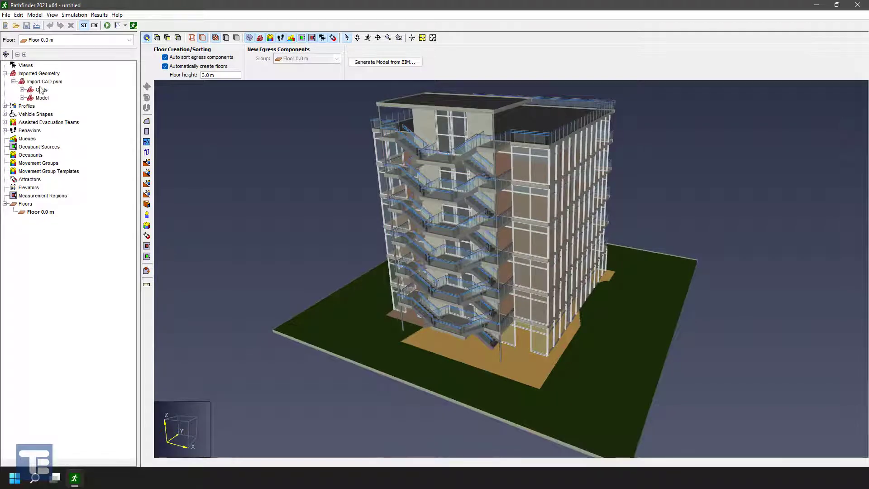
click(41, 89)
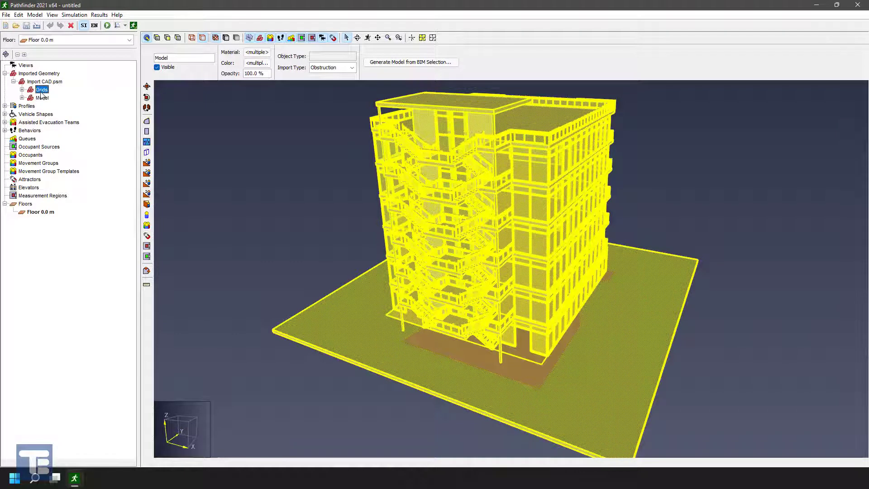
right_click(42, 94)
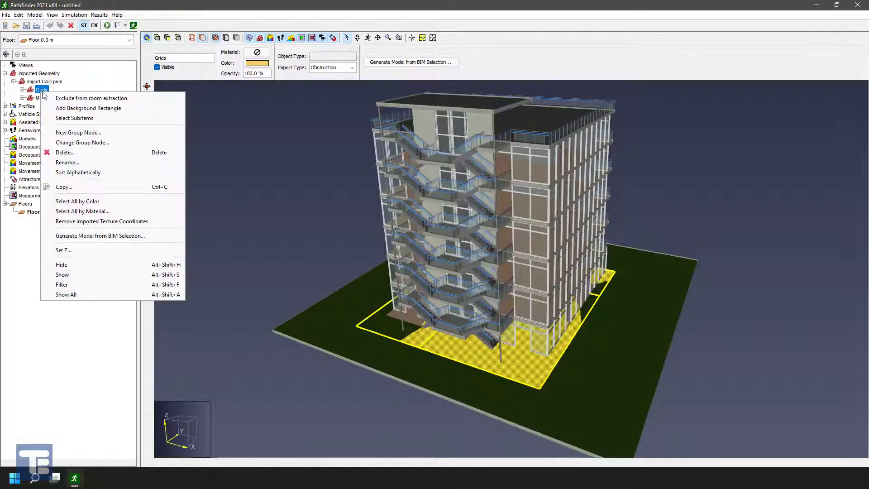
click(168, 153)
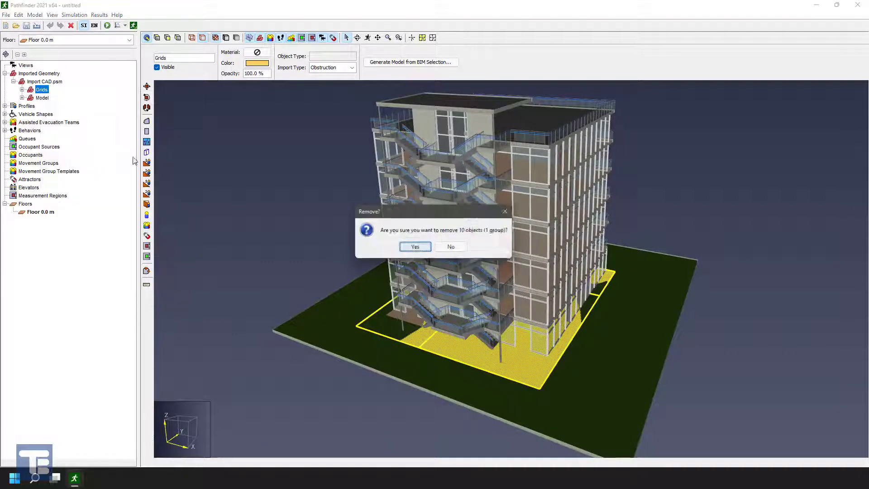
click(406, 247)
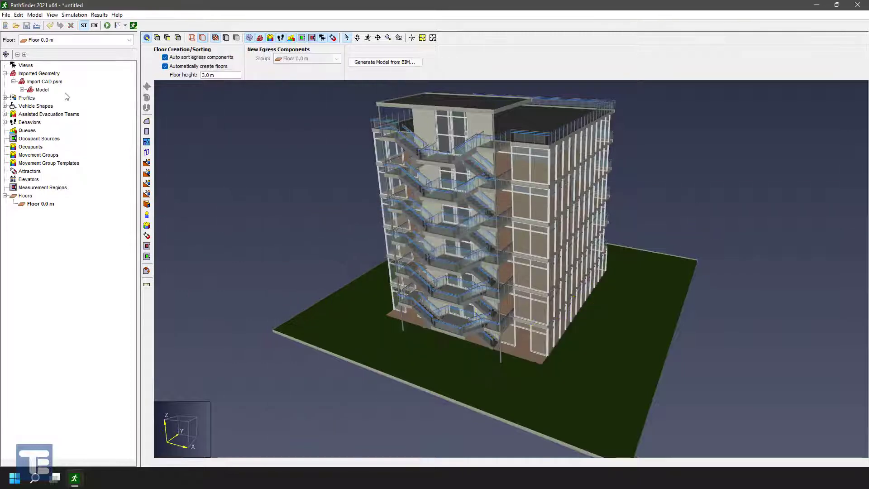
Expand the Model group of the imported geometry down to the building component categories inside Assembly~16717.
click(42, 90)
click(22, 90)
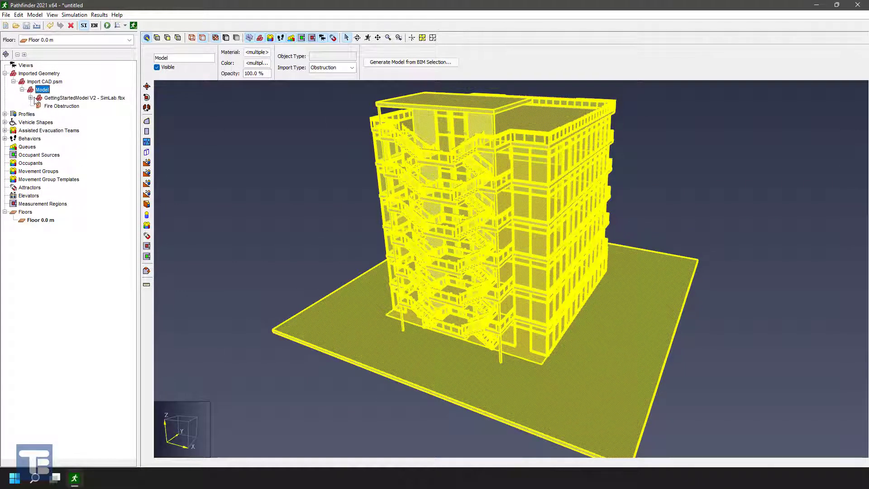
click(30, 98)
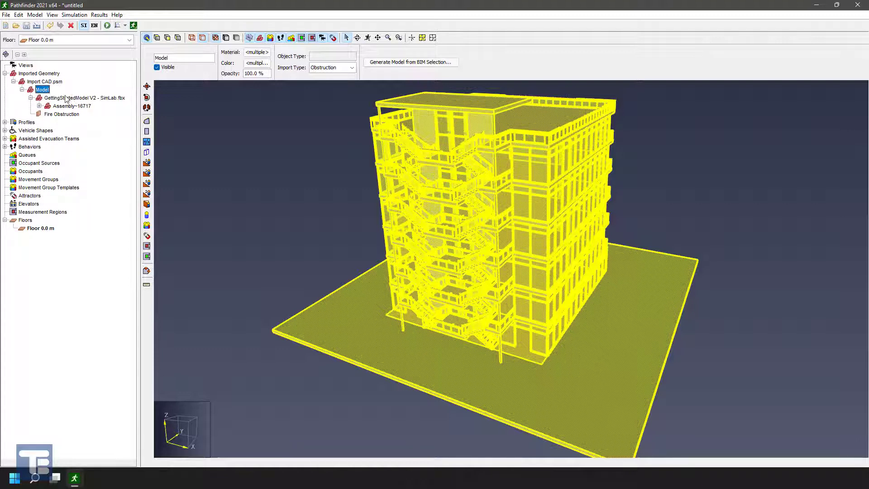
key(Escape)
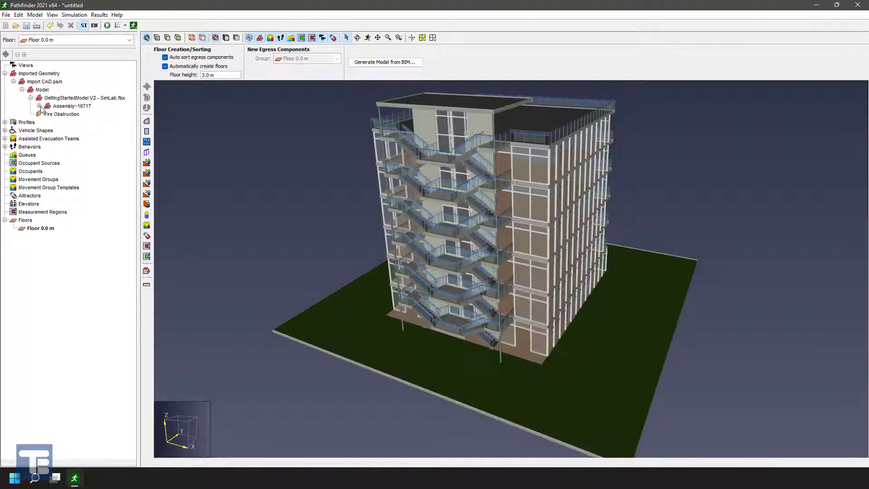
click(40, 106)
click(48, 114)
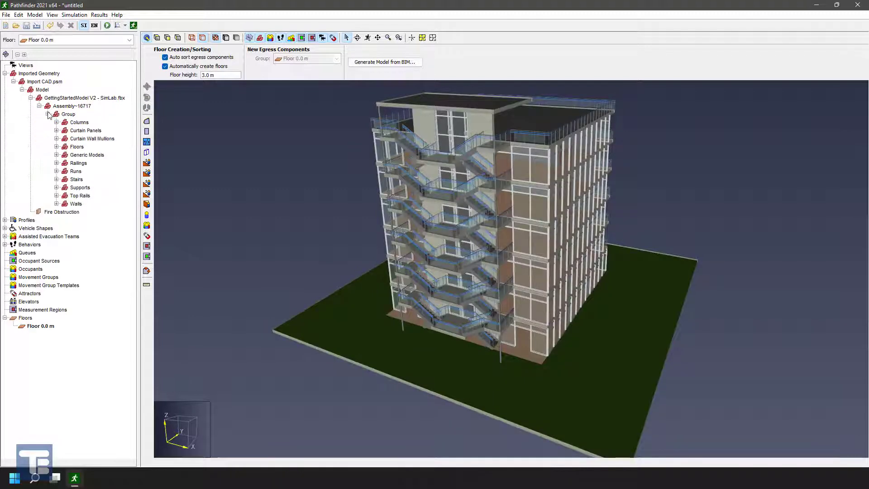
Highlight individual component categories such as Curtain Panels and Generic Models in the building, and clear the selection.
click(78, 123)
click(79, 131)
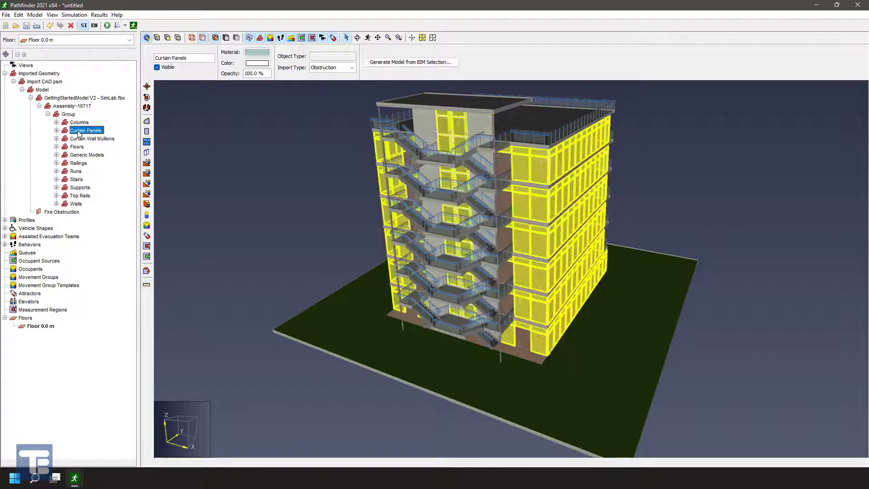
click(76, 146)
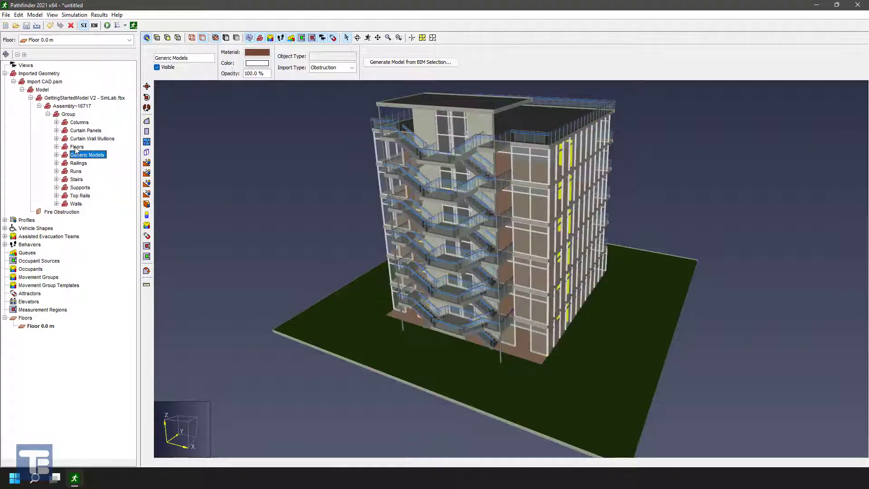
click(204, 157)
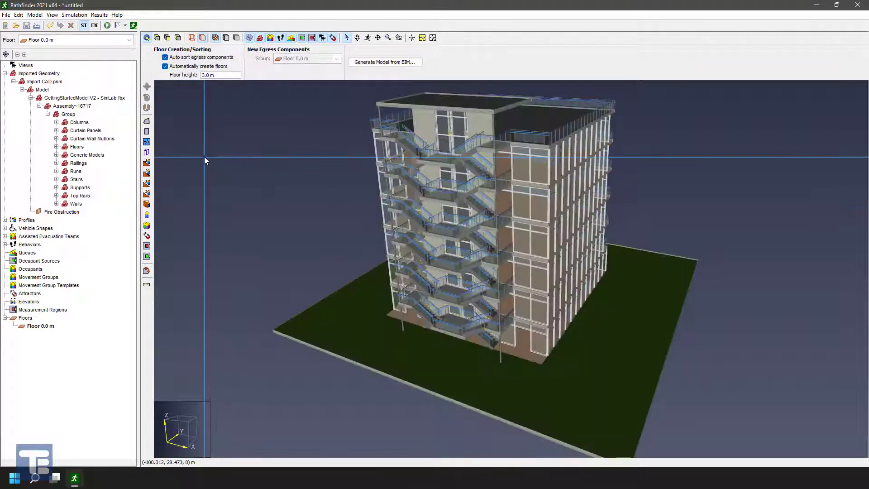
Draw a rectangular room about 16.7 by 17 m over the roof, with its Z plane picked from the roof surface at 18.288 m.
scroll(491, 234, up, 3)
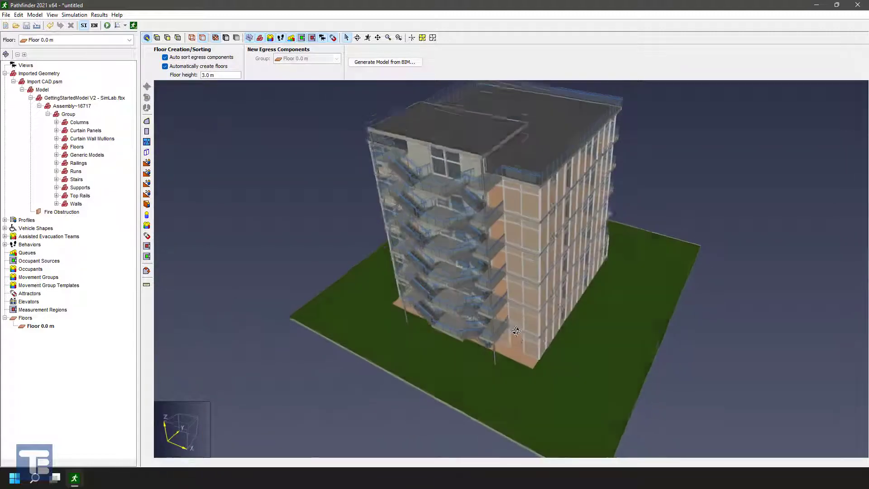
scroll(490, 235, down, 1)
scroll(498, 125, up, 3)
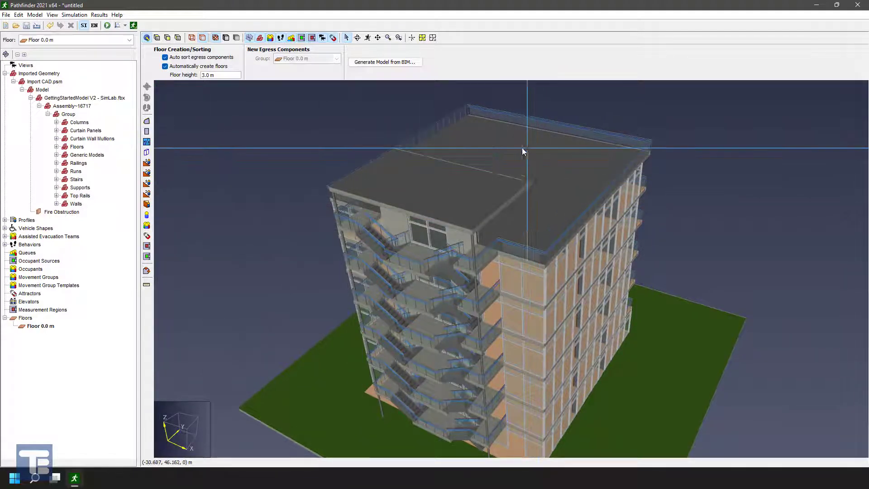
click(146, 131)
click(172, 68)
click(563, 178)
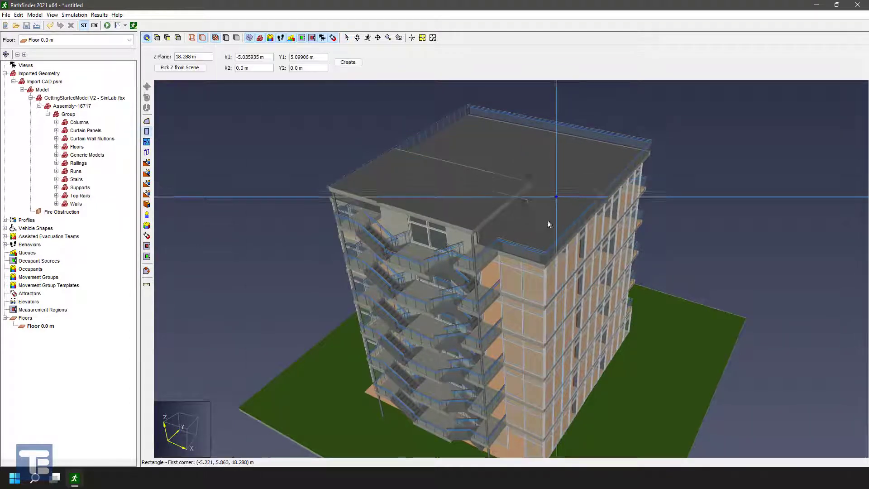
click(331, 197)
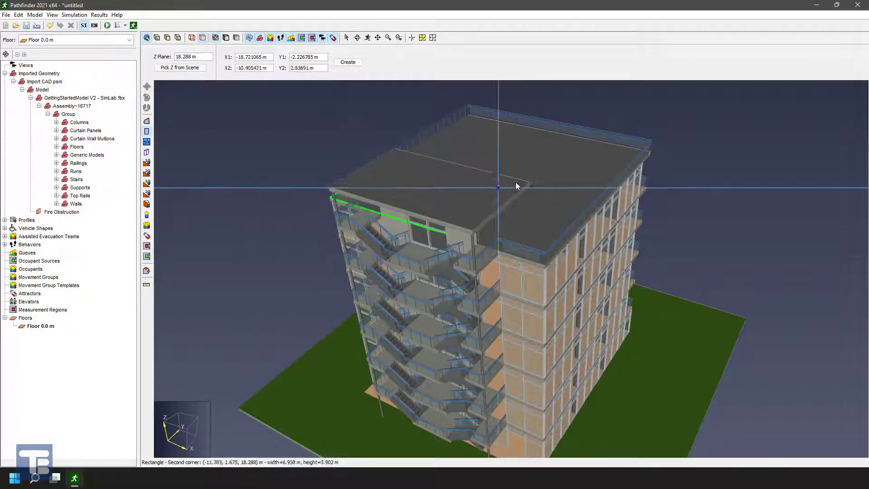
click(650, 152)
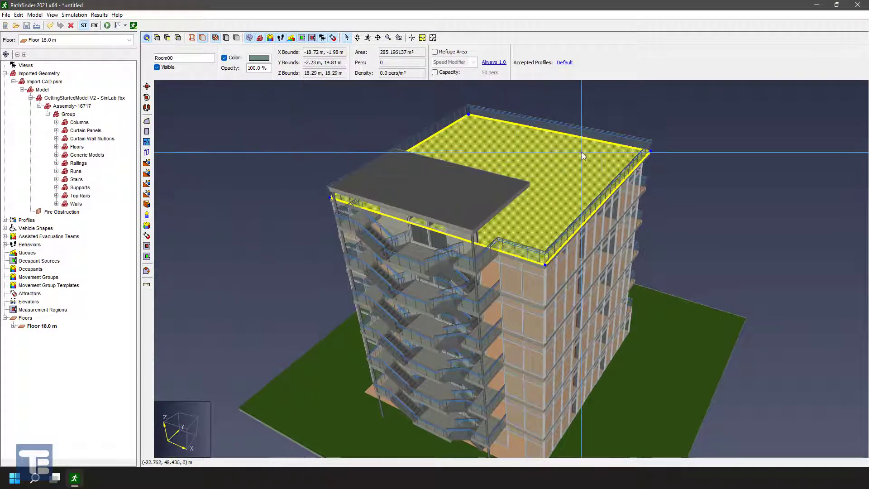
Delete the rectangular roof room and extract a room from the roof surface with a 45° maximum slope and 15.24 cm gap tolerance.
key(Delete)
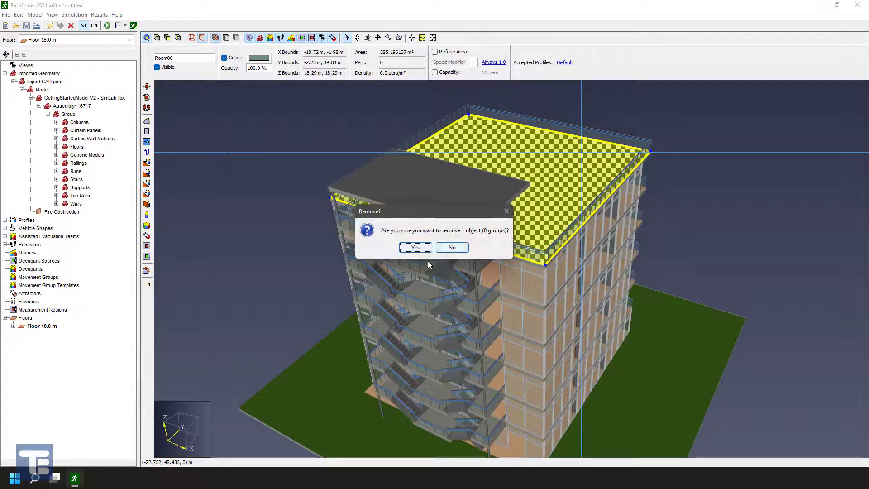
click(416, 247)
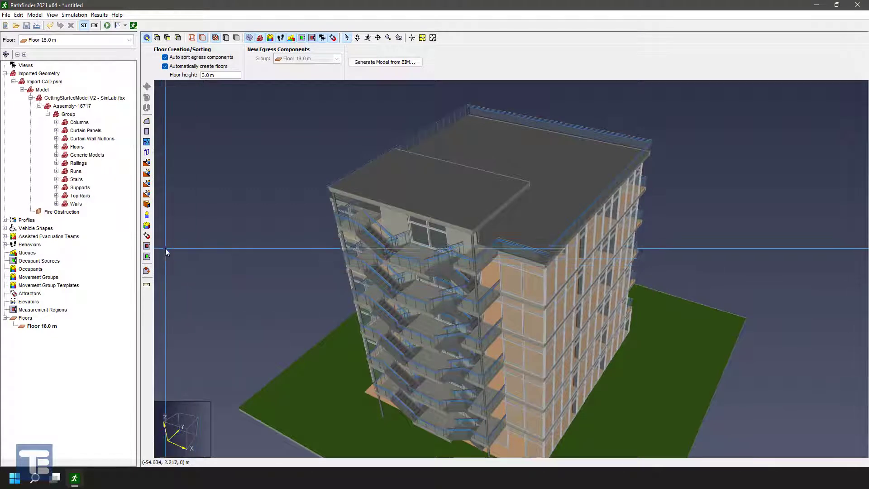
click(147, 270)
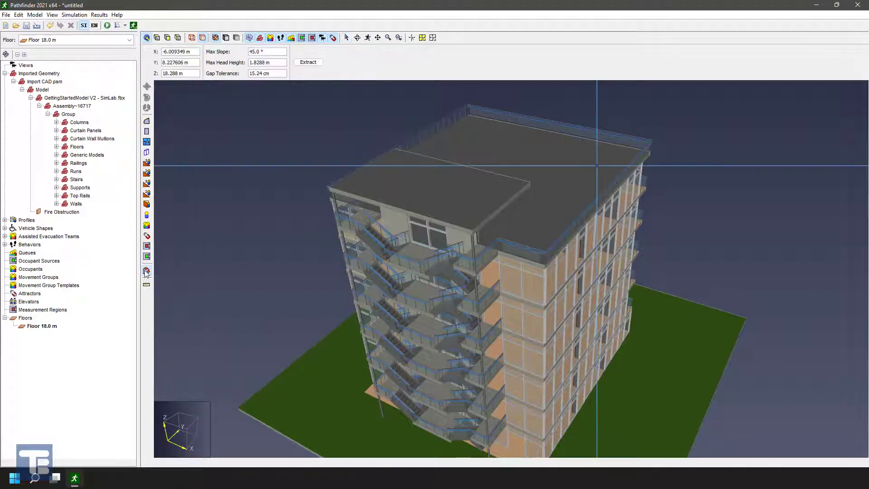
click(564, 167)
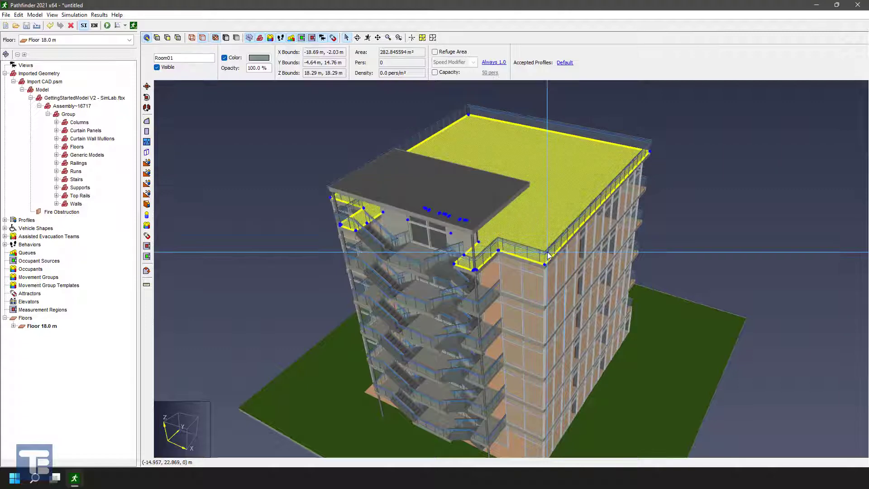
Examine the extracted roof room's boundary around the stair landing's railings and column, and delete that room.
scroll(487, 255, up, 10)
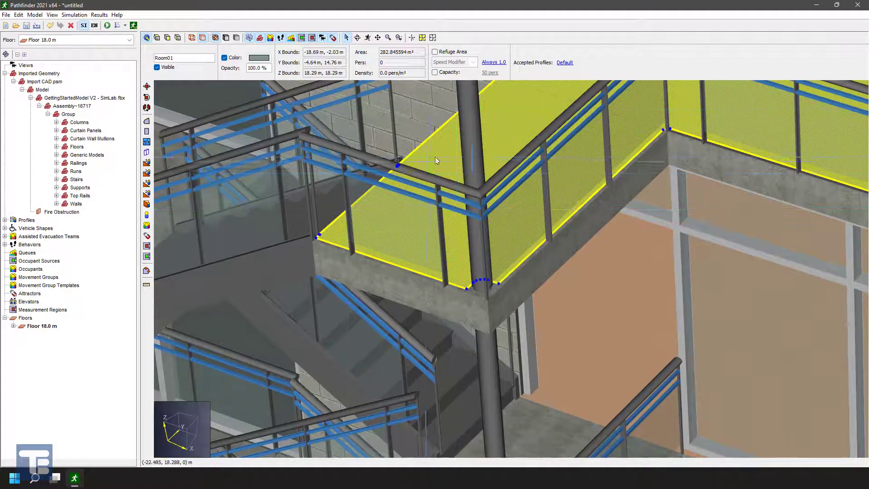
scroll(458, 290, up, 5)
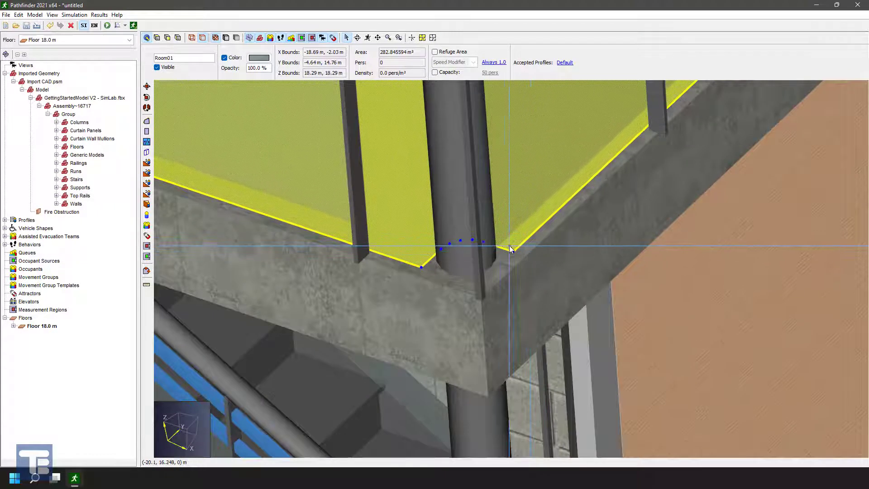
scroll(565, 219, down, 4)
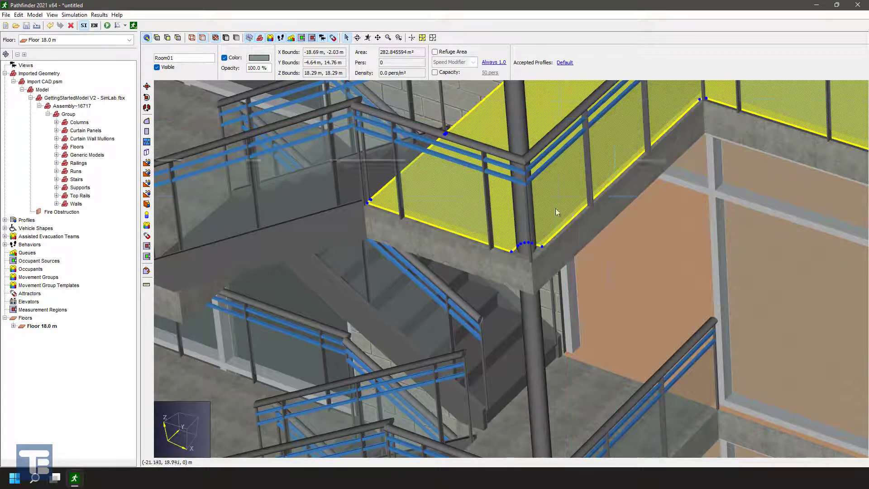
scroll(487, 223, down, 2)
scroll(487, 224, down, 5)
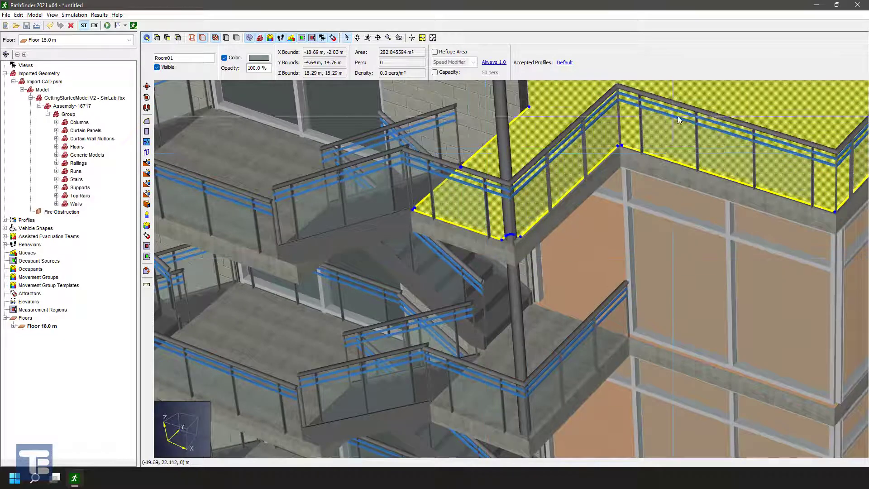
scroll(551, 285, down, 2)
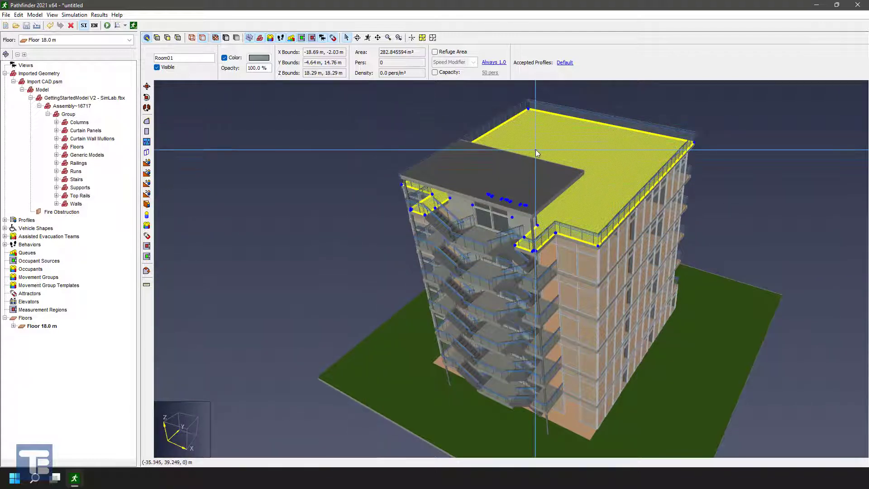
key(Delete)
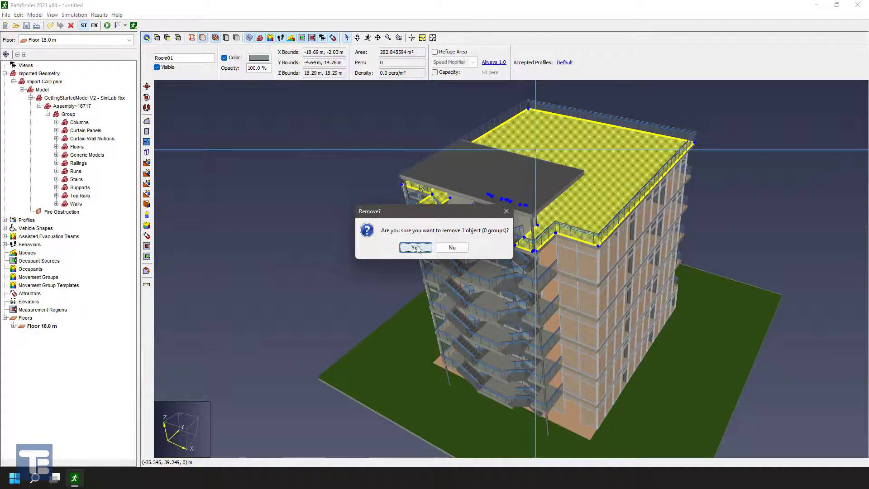
click(415, 247)
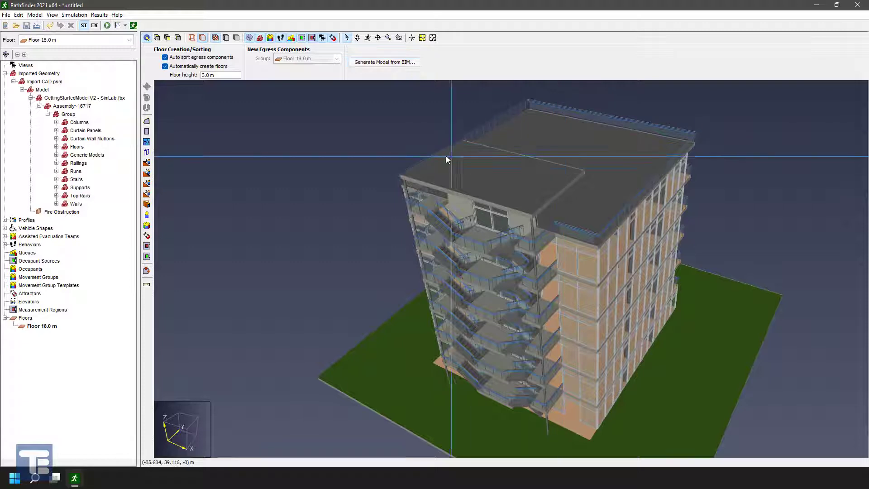
scroll(343, 189, up, 3)
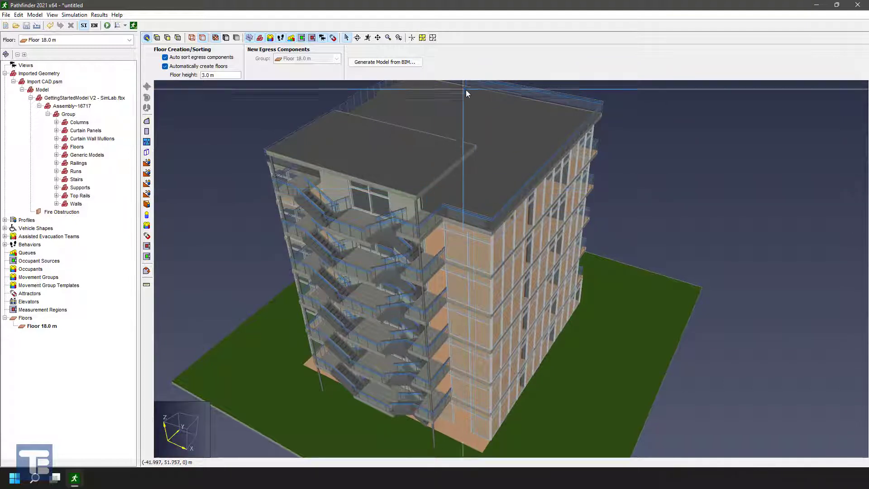
scroll(667, 159, down, 4)
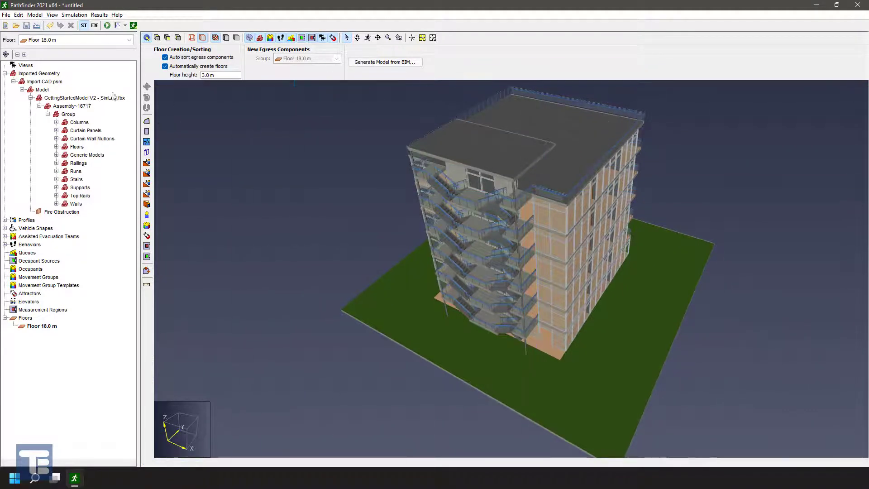
Review the Columns, Curtain Panels and Curtain Wall Mullions groups, and set the Floors group's import type to Floor.
click(80, 123)
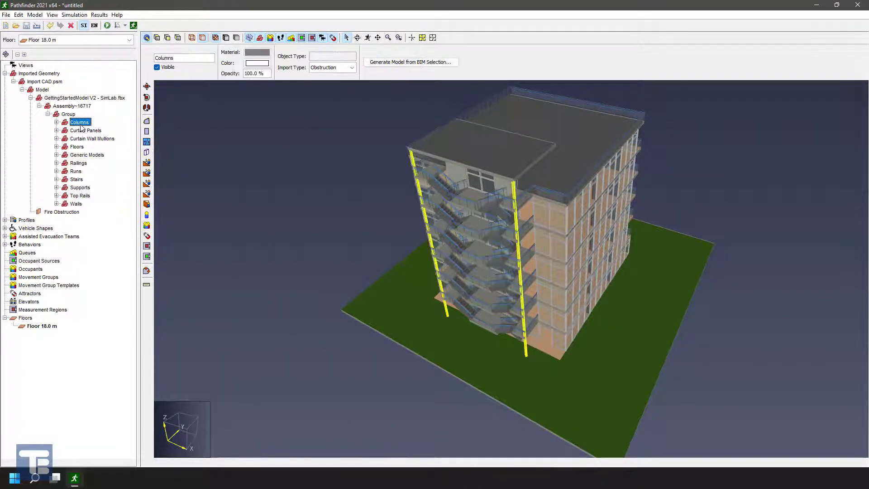
click(84, 132)
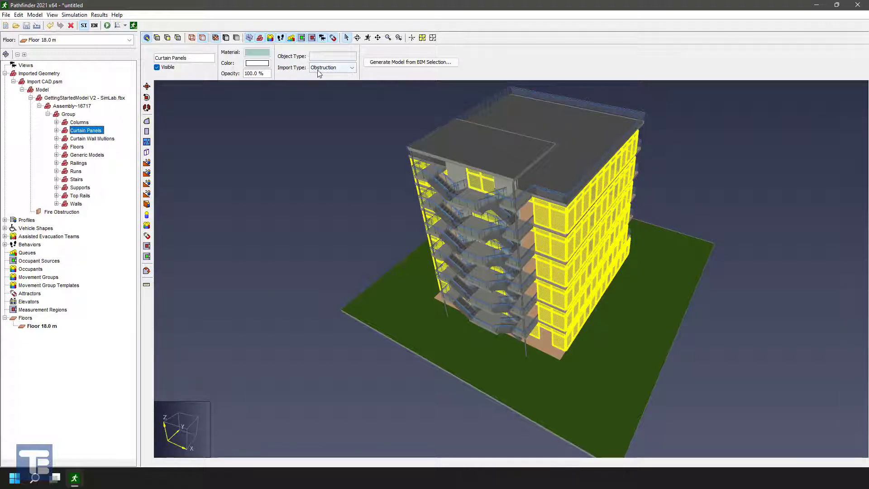
click(88, 139)
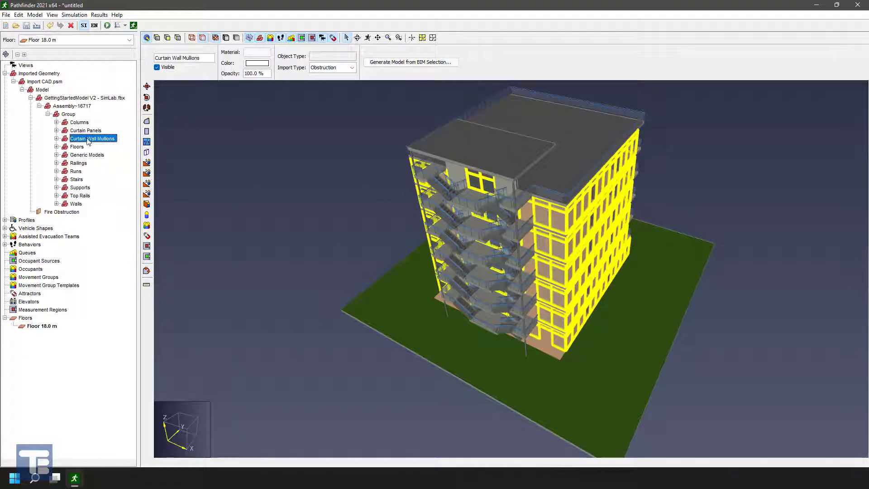
click(79, 148)
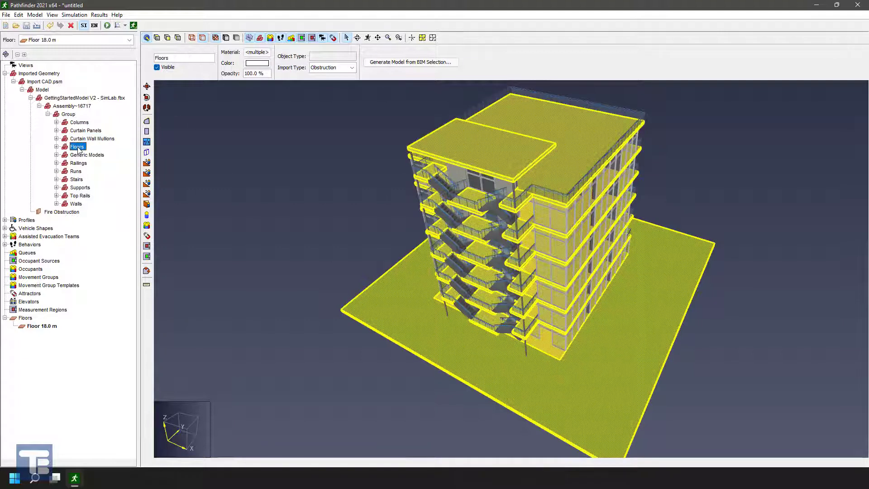
click(322, 67)
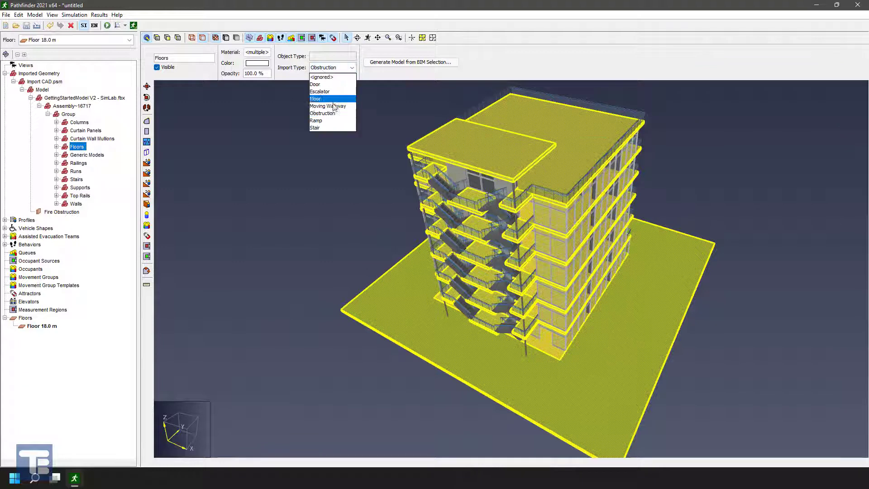
click(330, 98)
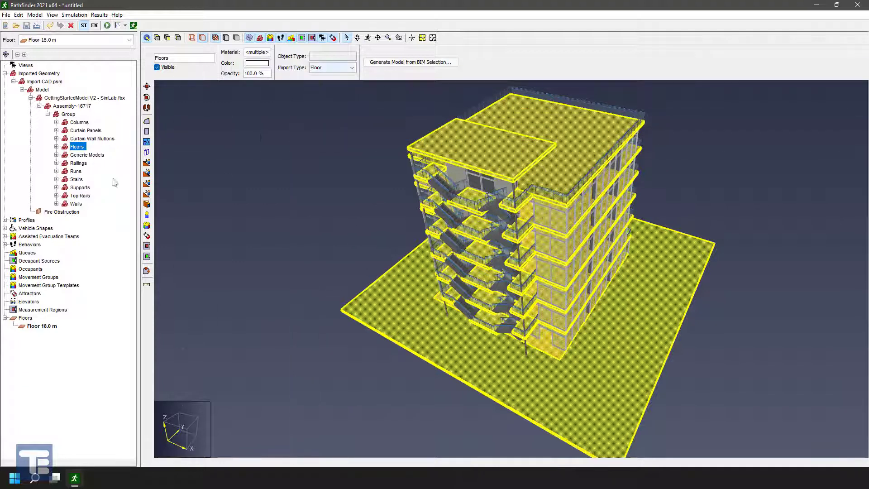
Highlight the Generic Models and Railings groups, and compare the Runs and Stairs groups up close on the exterior staircase.
click(82, 155)
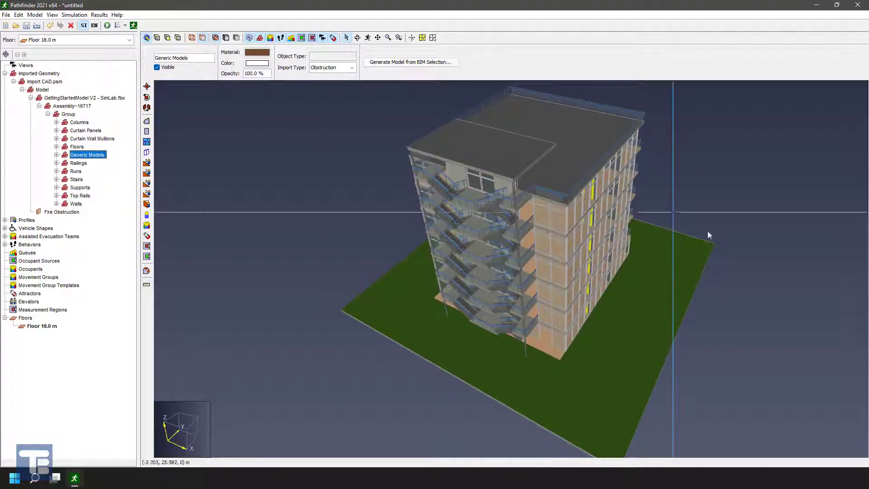
click(78, 163)
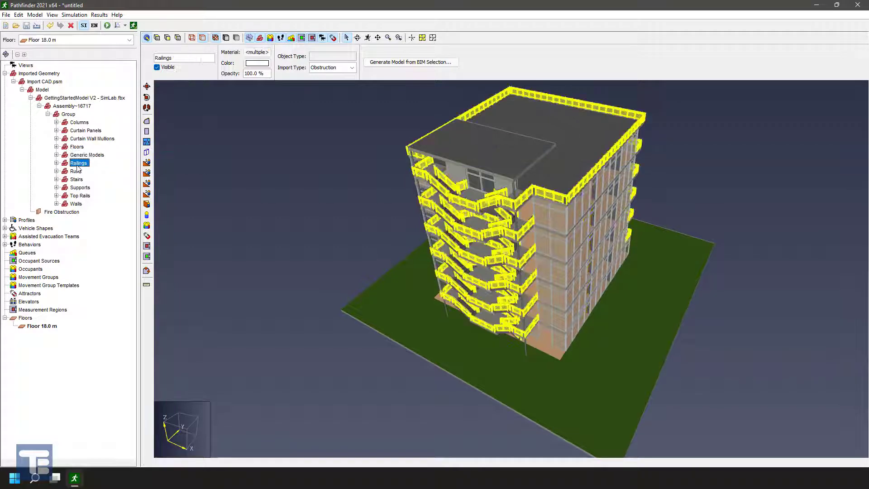
click(75, 171)
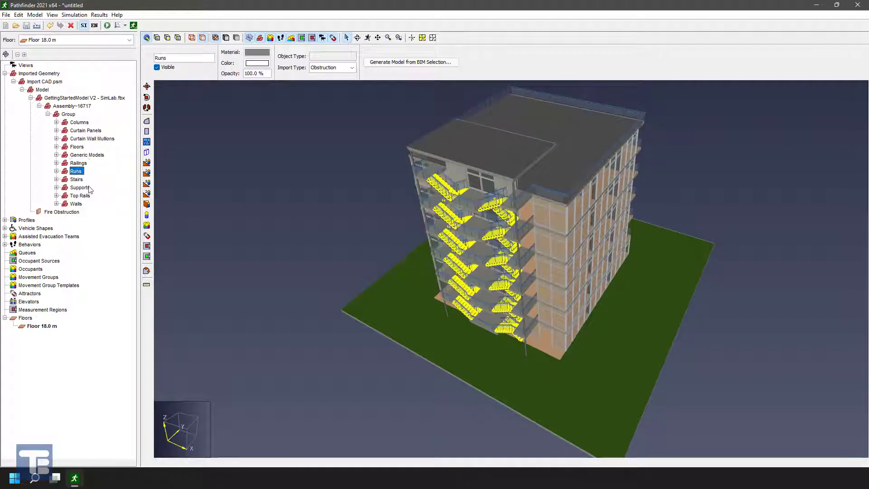
scroll(428, 208, up, 8)
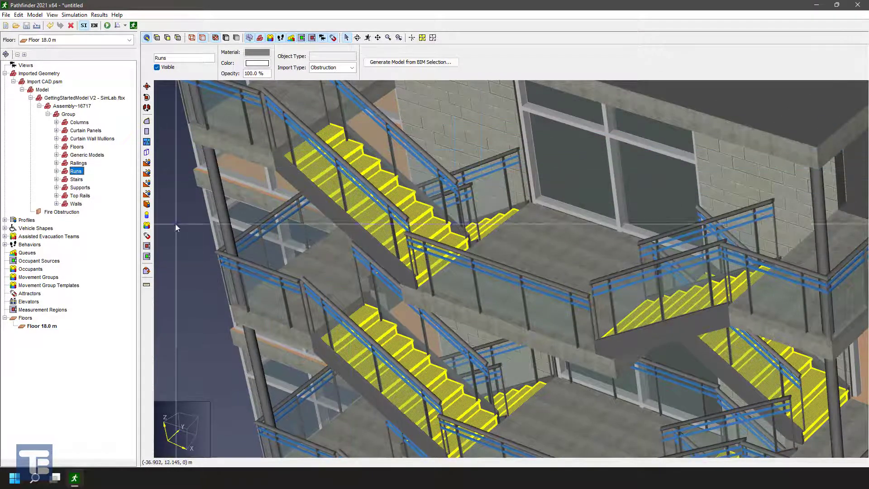
click(75, 180)
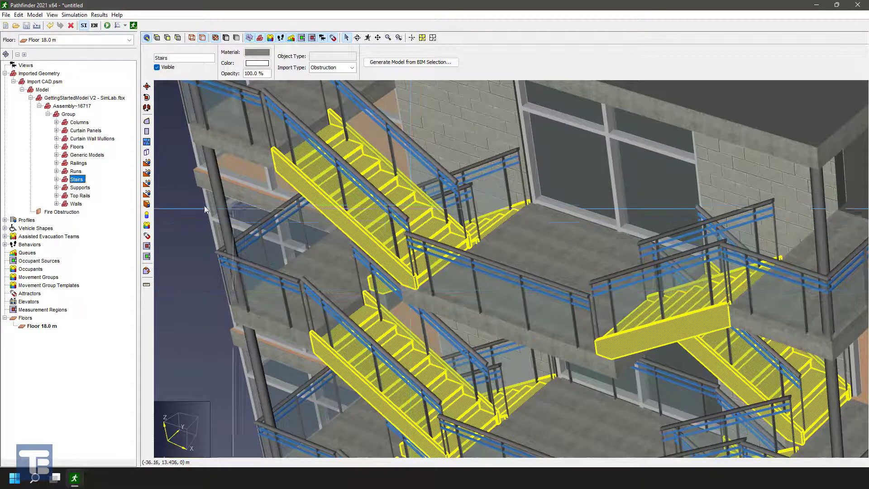
Set the import type of the Runs group to <ignored> and of the Stairs group to Stair.
click(72, 171)
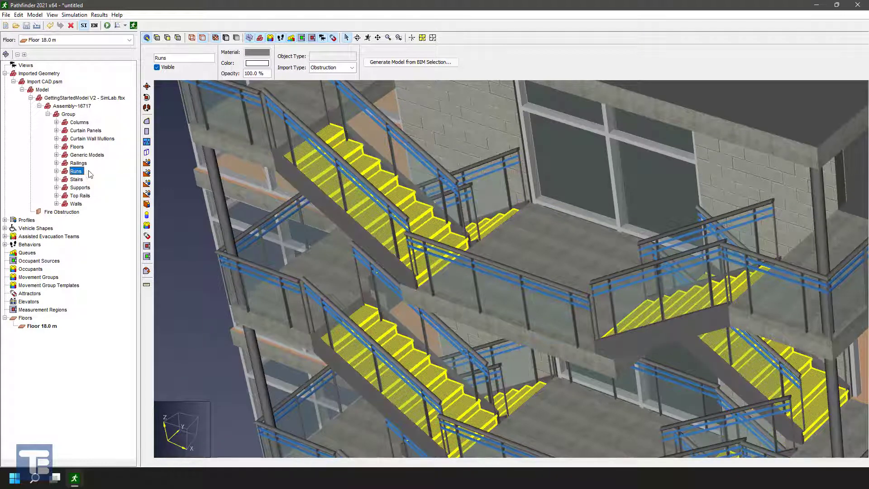
click(333, 68)
click(334, 77)
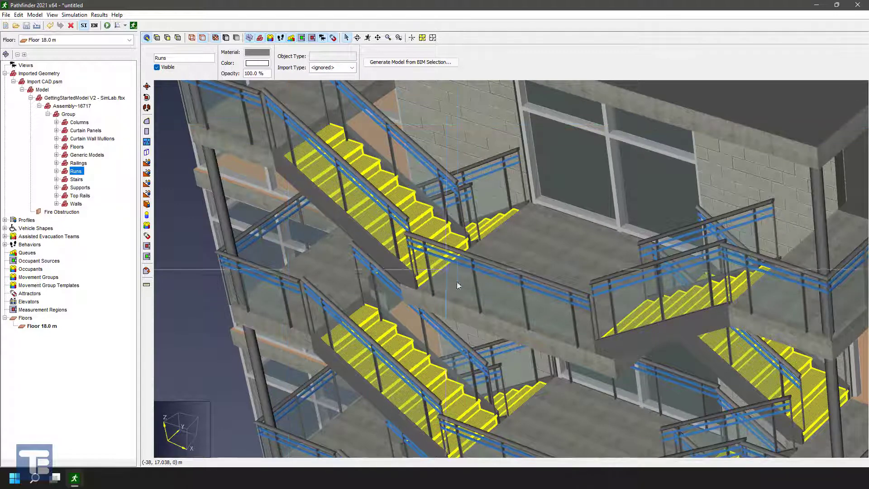
click(76, 179)
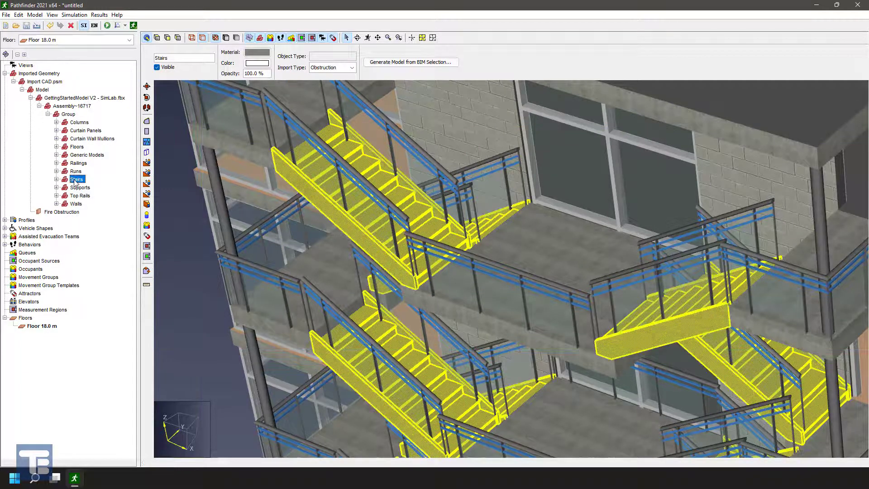
click(340, 69)
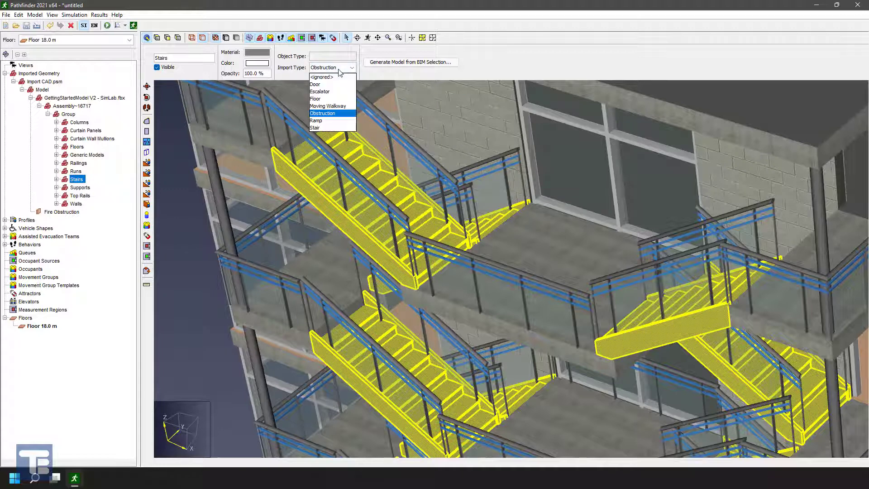
click(334, 128)
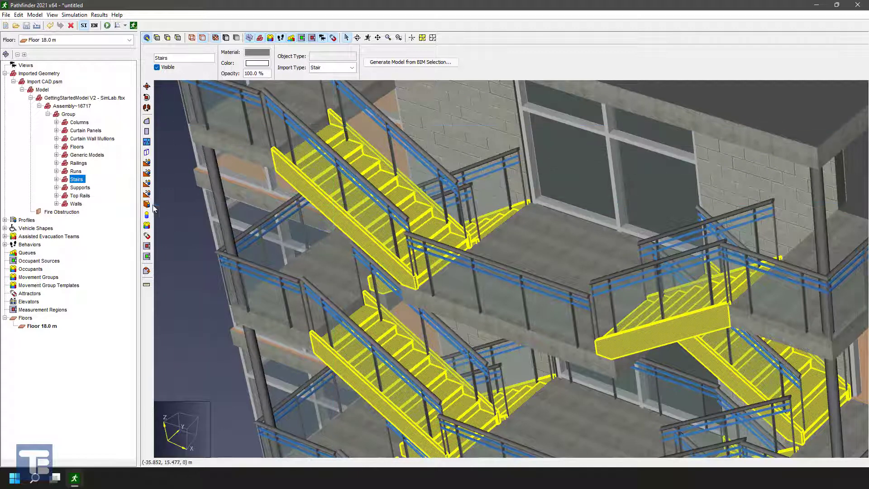
Highlight the Supports, Top Rails and Walls groups on the building, and clear the selection.
click(81, 187)
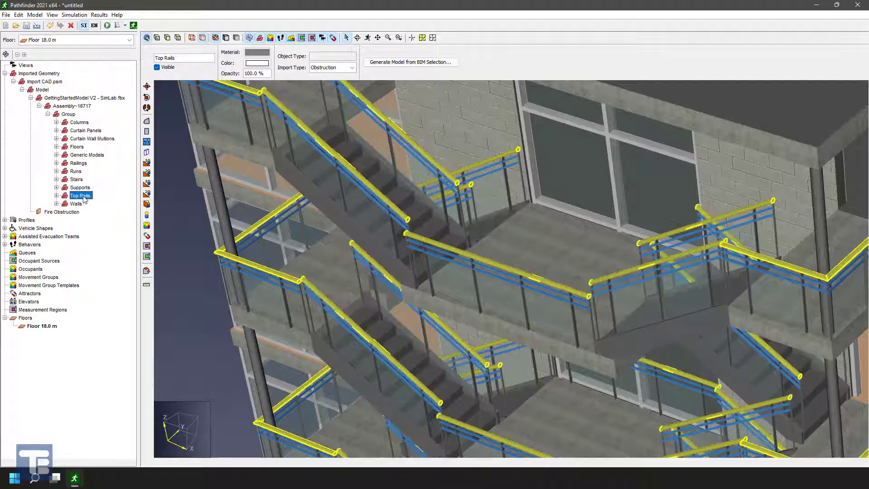
click(81, 205)
scroll(423, 252, down, 10)
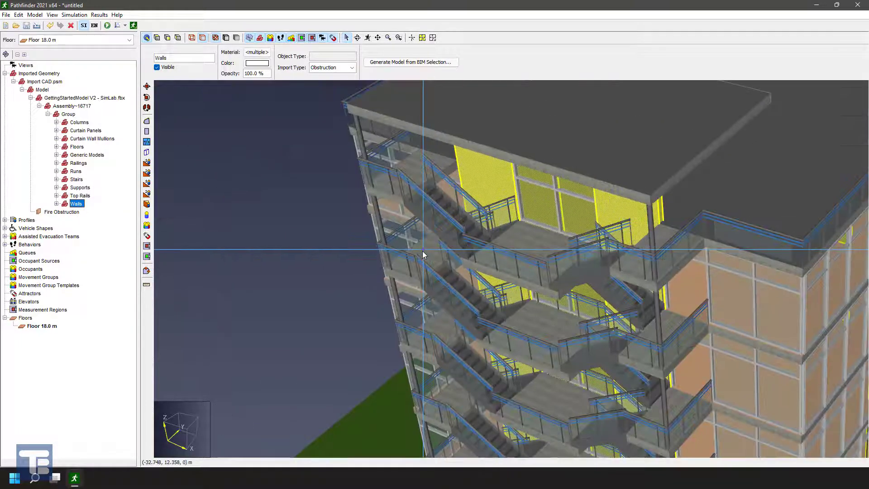
middle_drag(431, 320, 291, 204)
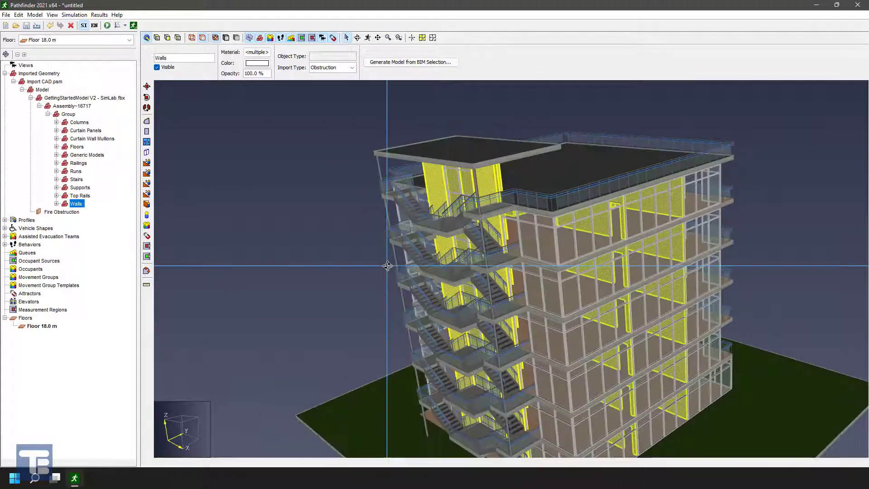
click(291, 204)
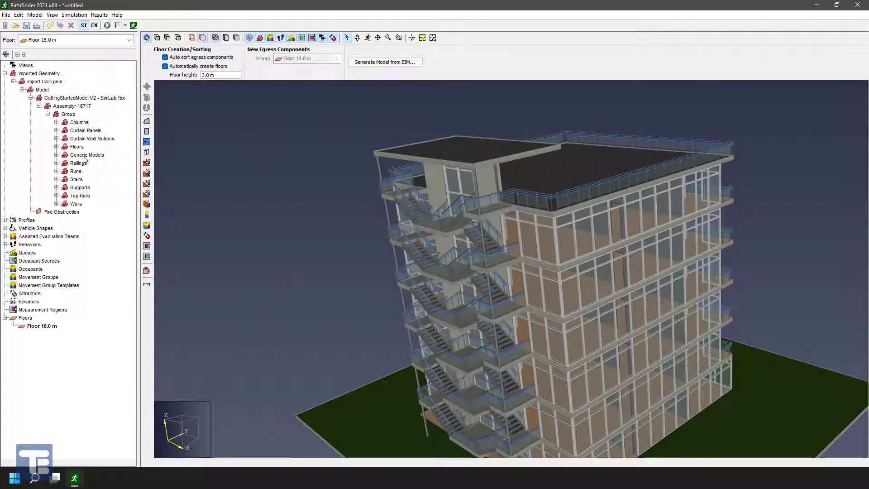
Select the roof-level stair landing slab beside the column and all other objects that share its material.
scroll(490, 197, down, 4)
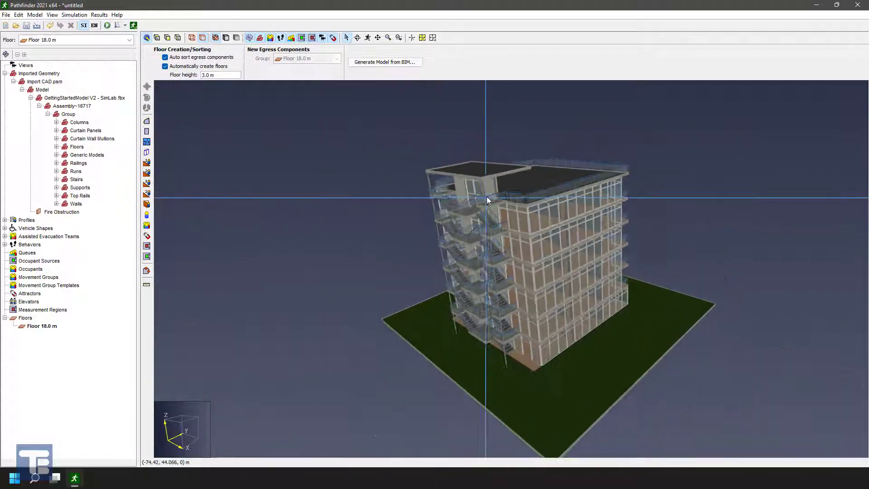
scroll(489, 196, up, 2)
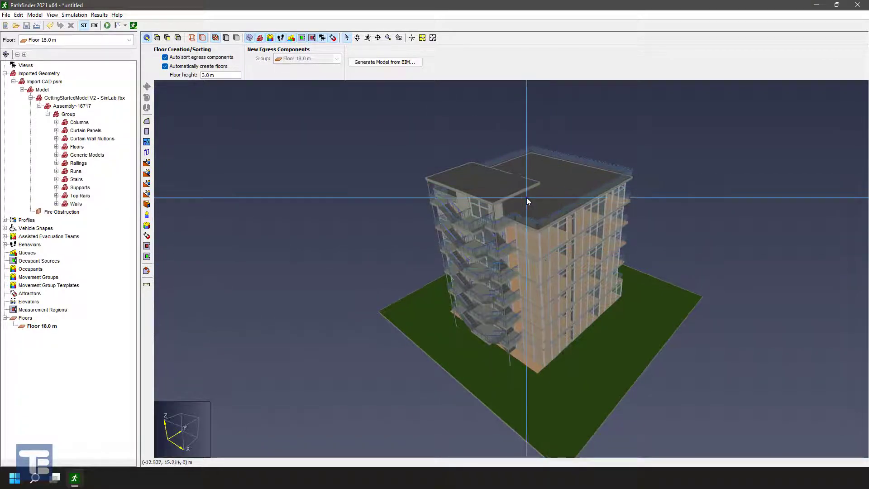
scroll(525, 197, up, 4)
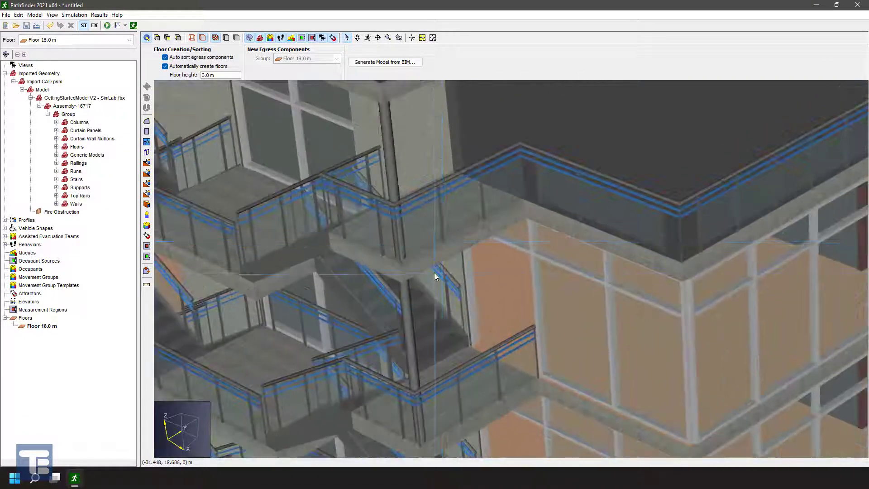
scroll(449, 259, up, 2)
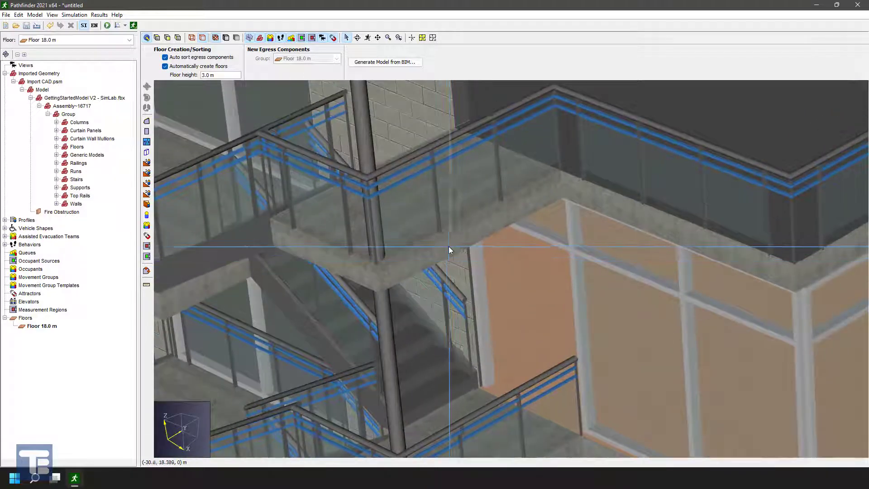
click(447, 245)
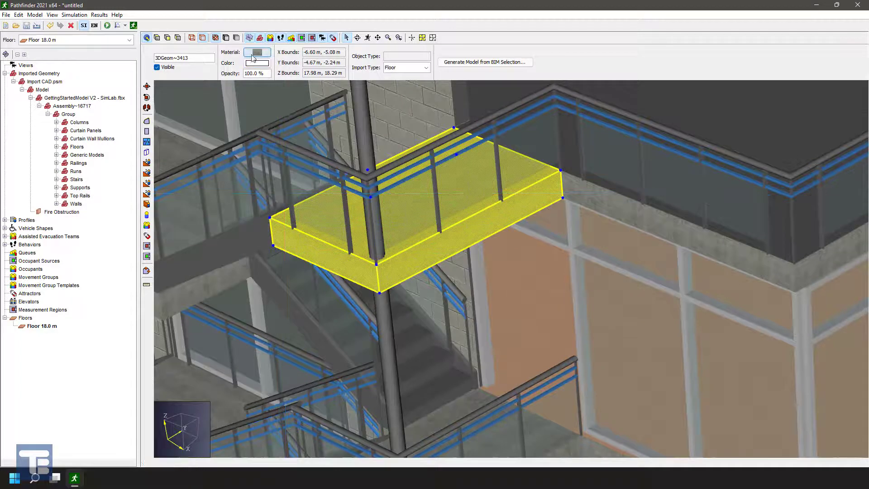
right_click(427, 256)
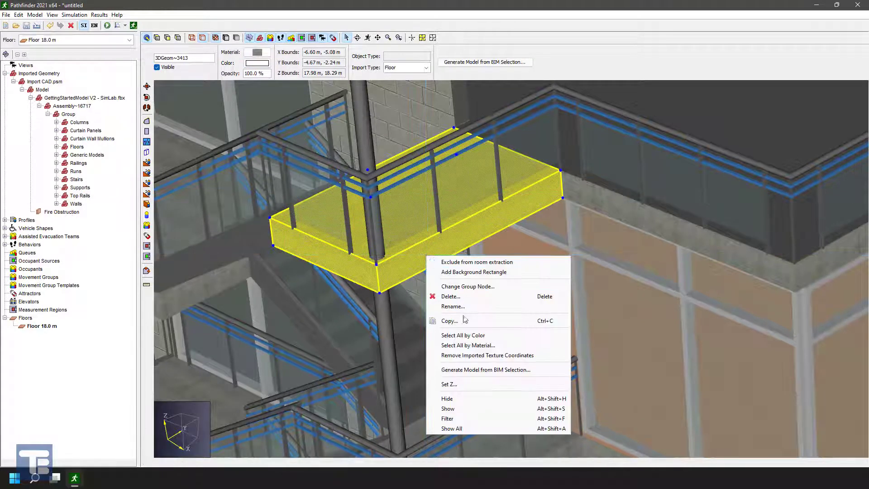
click(470, 346)
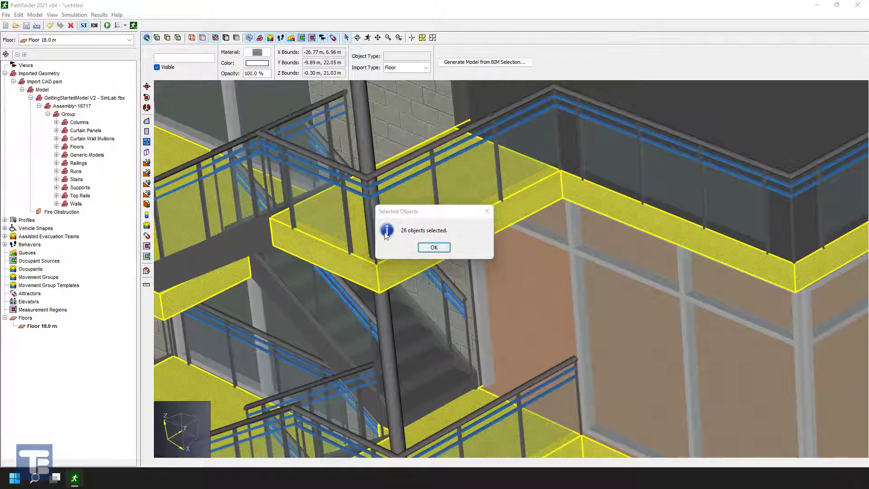
click(430, 248)
Examine the selected slabs across the whole building from several angles, and clear the selection.
scroll(439, 271, down, 10)
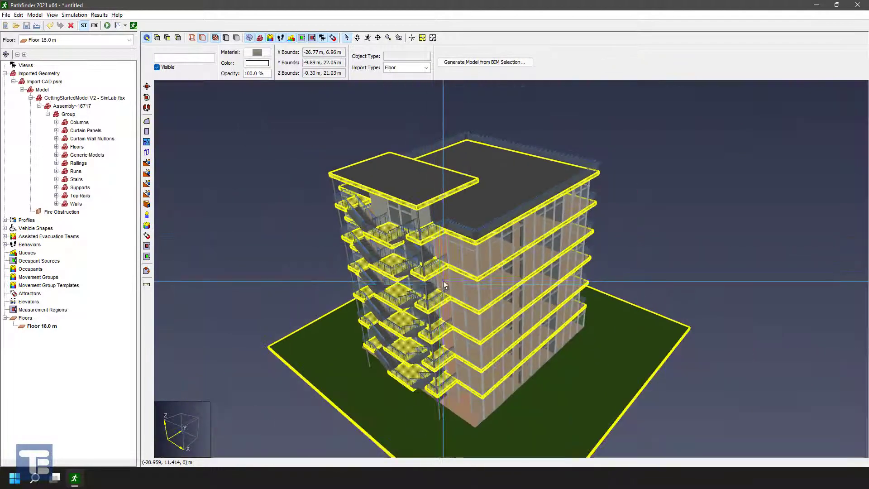
middle_drag(444, 284, 674, 426)
middle_drag(393, 290, 441, 187)
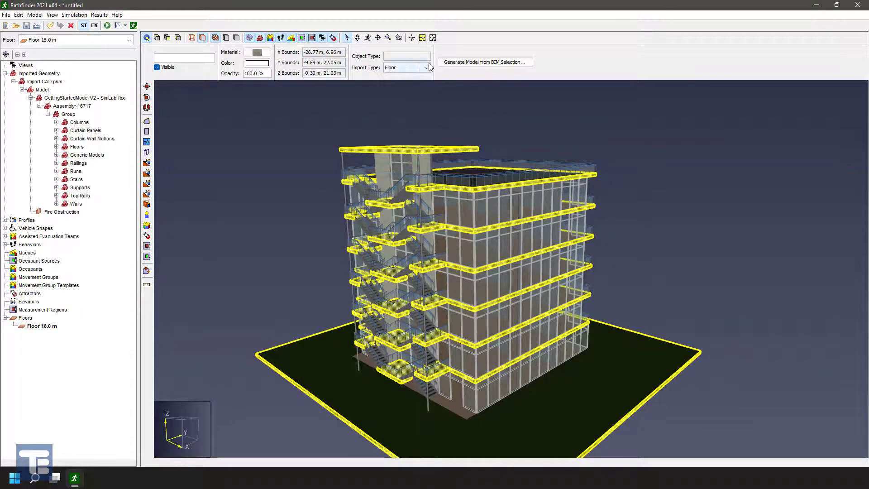
middle_drag(455, 135, 460, 208)
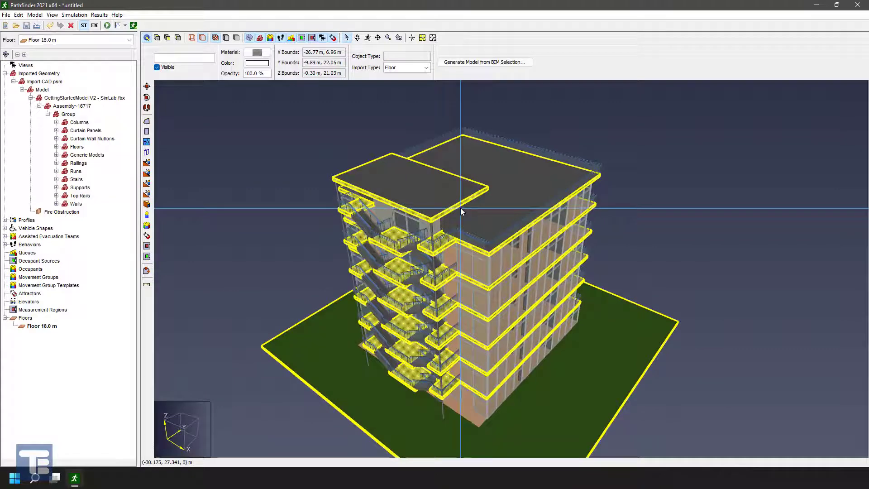
click(292, 154)
Highlight the main roof surface and the interior floor surface at 9.14 m to inspect them, and clear the selection.
click(520, 199)
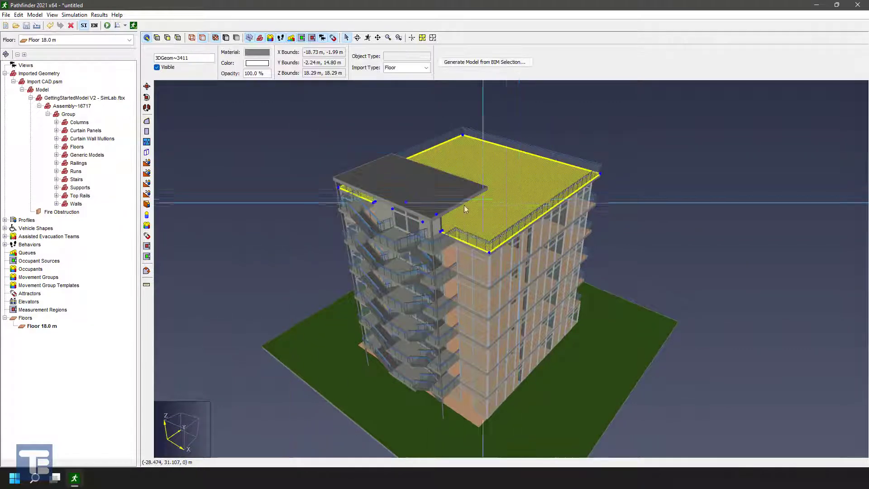
scroll(482, 319, up, 5)
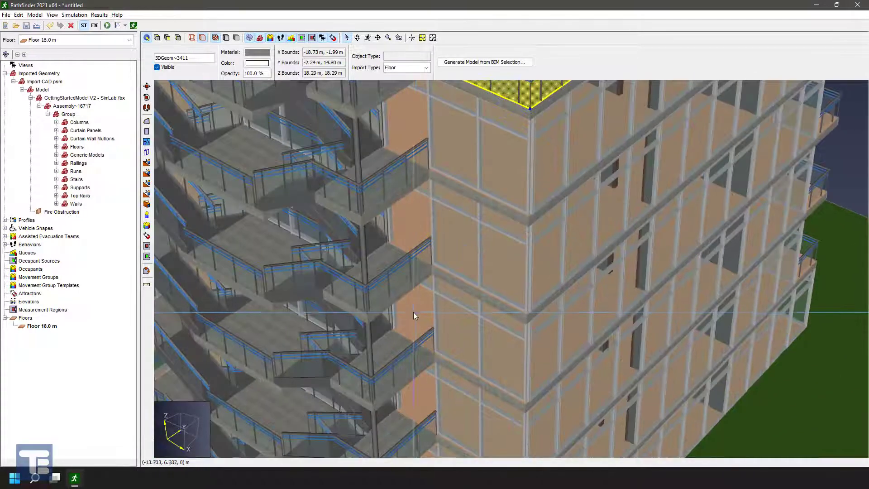
right_click(413, 312)
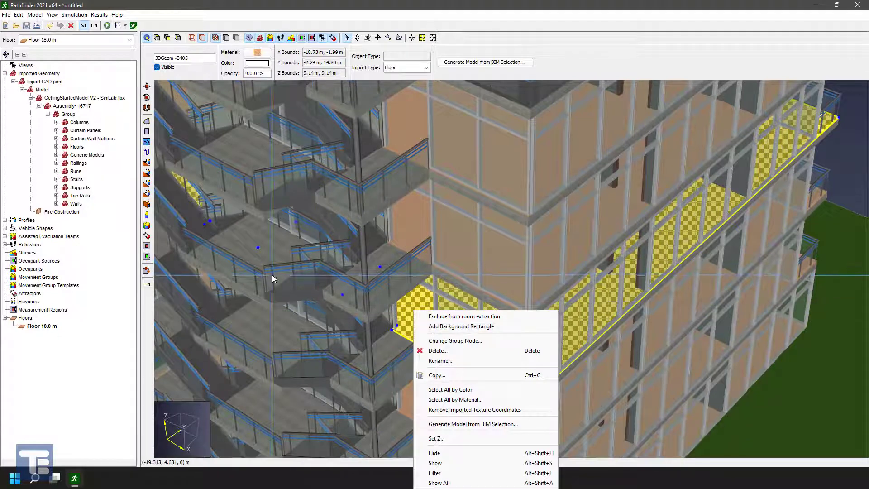
key(Escape)
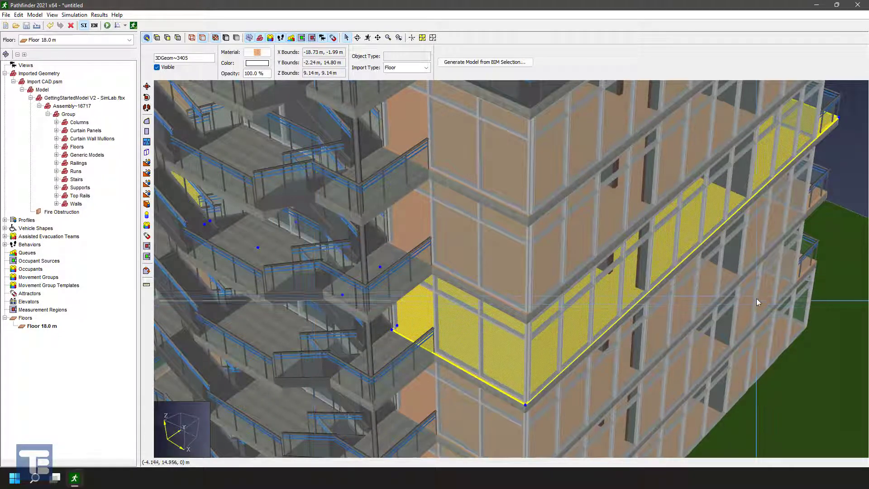
click(815, 299)
click(842, 171)
scroll(432, 226, down, 5)
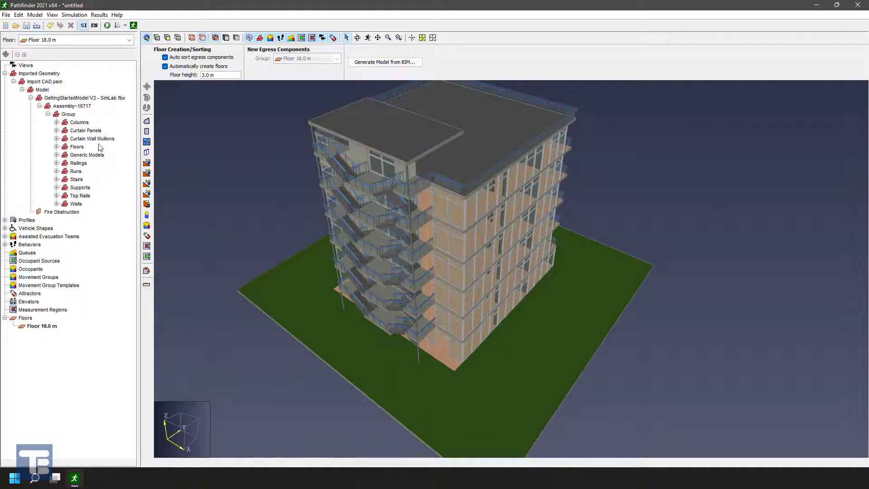
right_click(411, 138)
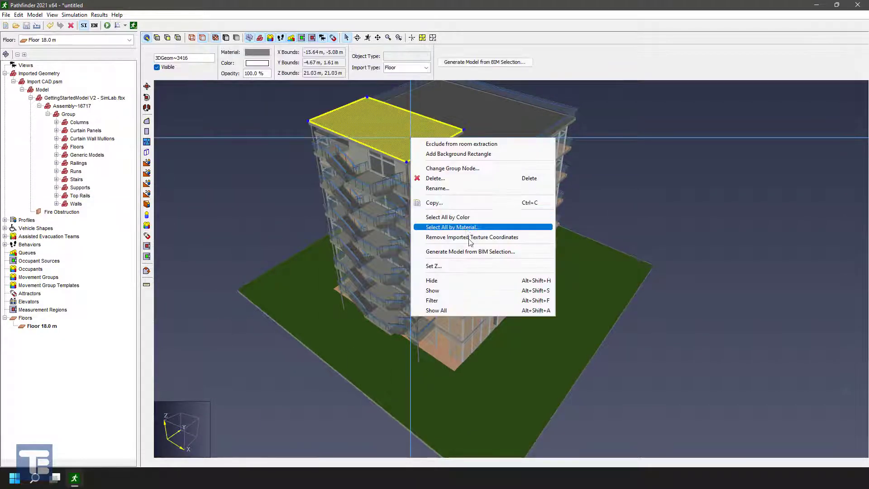
click(225, 164)
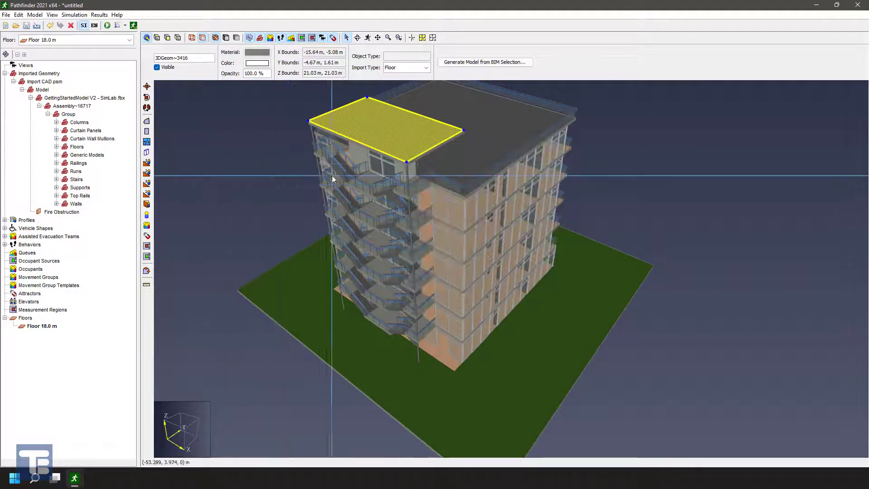
click(275, 166)
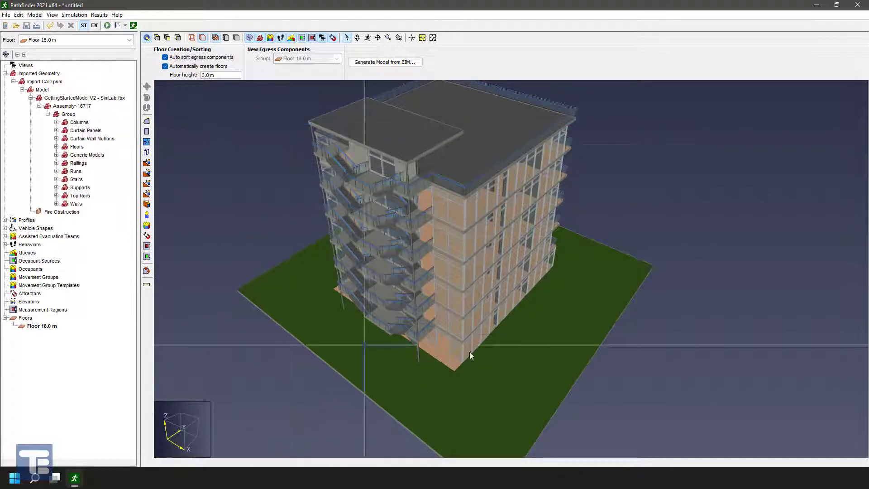
Generate the evacuation model from BIM with 45° max slope, 1.8 m max head height, and doors and stairs included, and clear the selection.
click(384, 63)
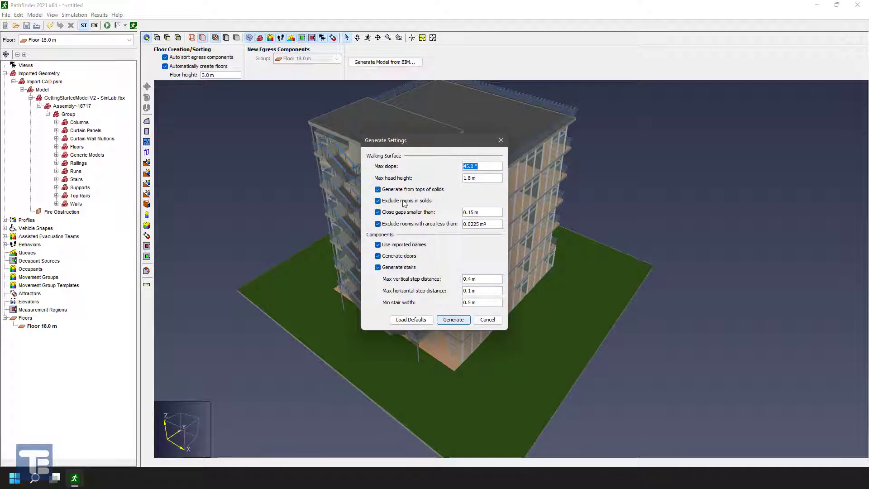
mouse_move(404, 203)
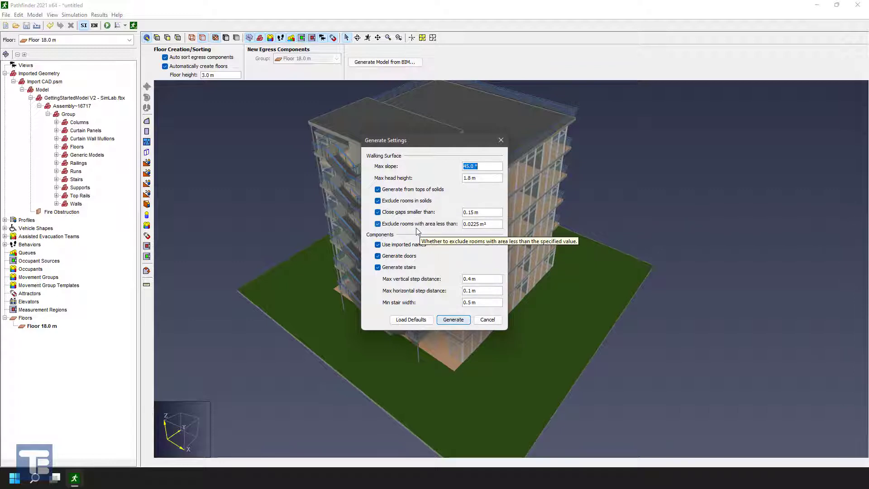
click(453, 320)
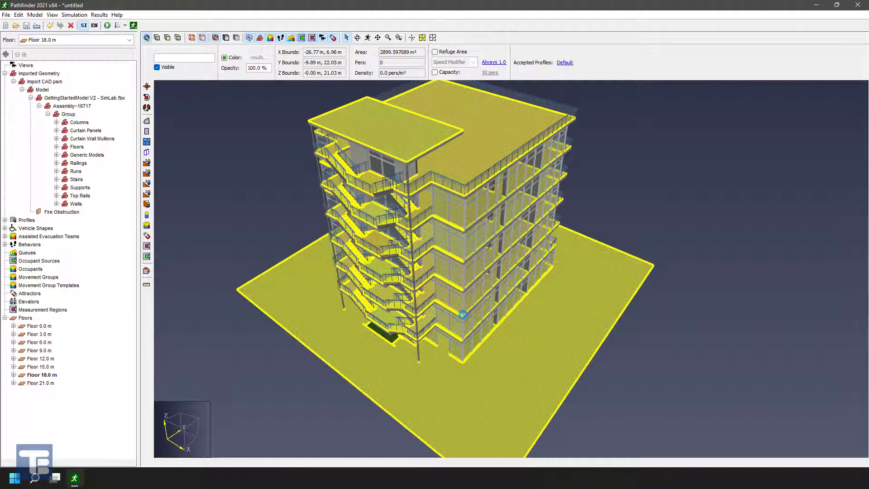
click(245, 132)
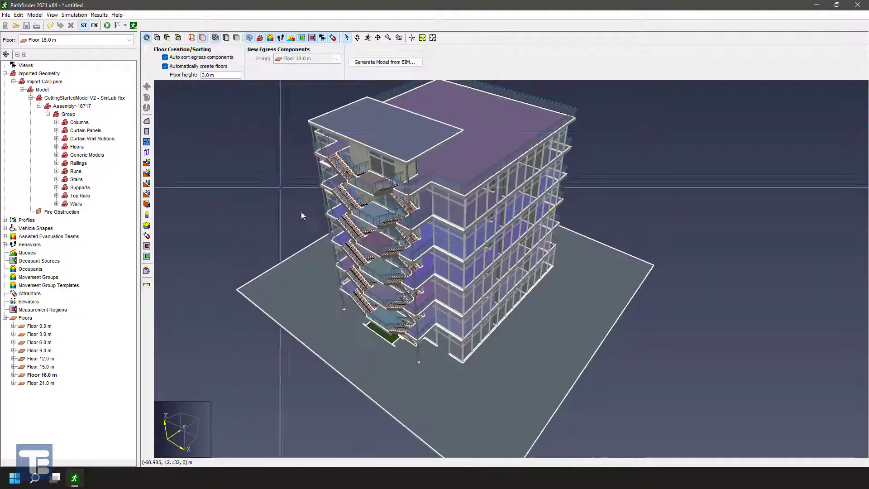
Hide the imported geometry and select the main roof surface with the entire graph of its connected components.
middle_drag(330, 249, 467, 213)
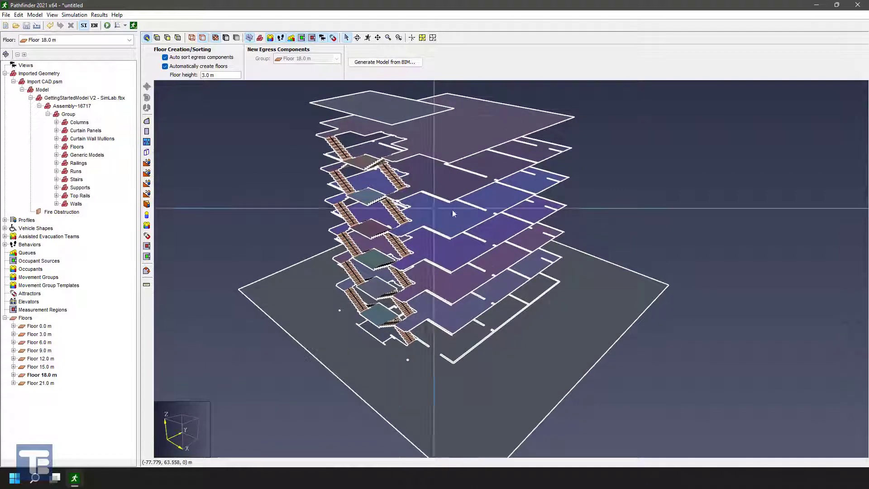
scroll(466, 217, up, 5)
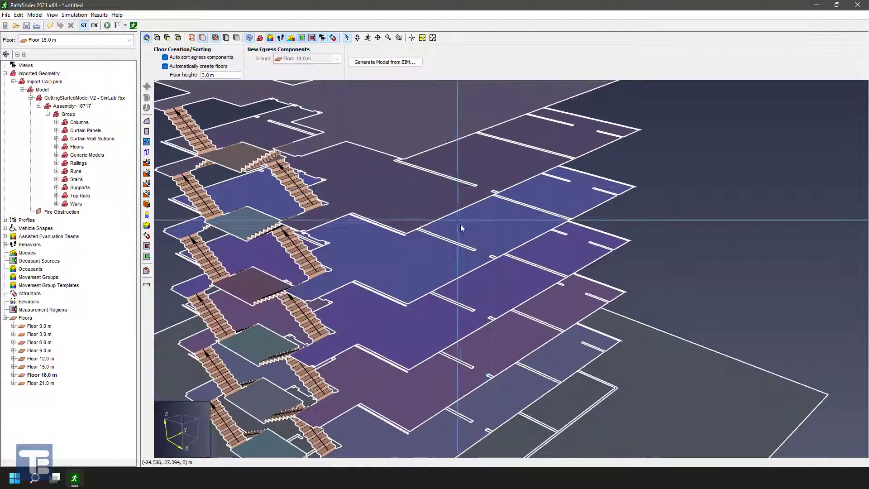
scroll(463, 230, down, 5)
middle_drag(463, 229, 433, 192)
right_click(434, 192)
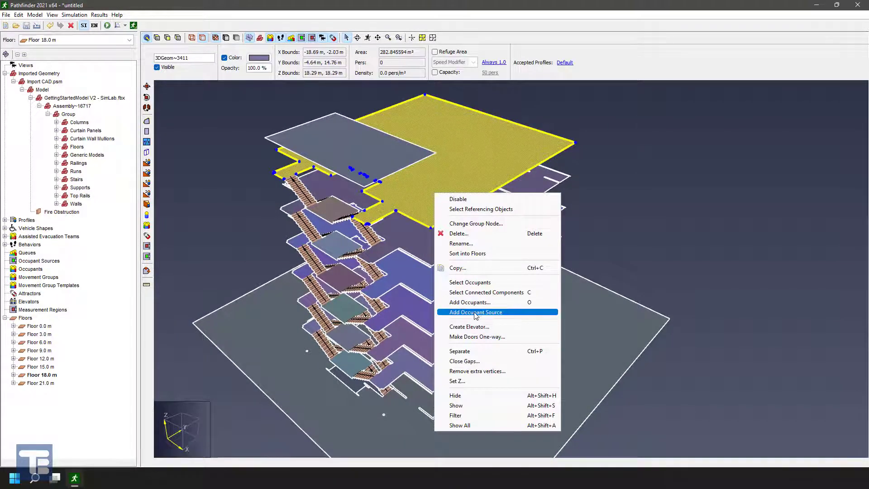
click(480, 292)
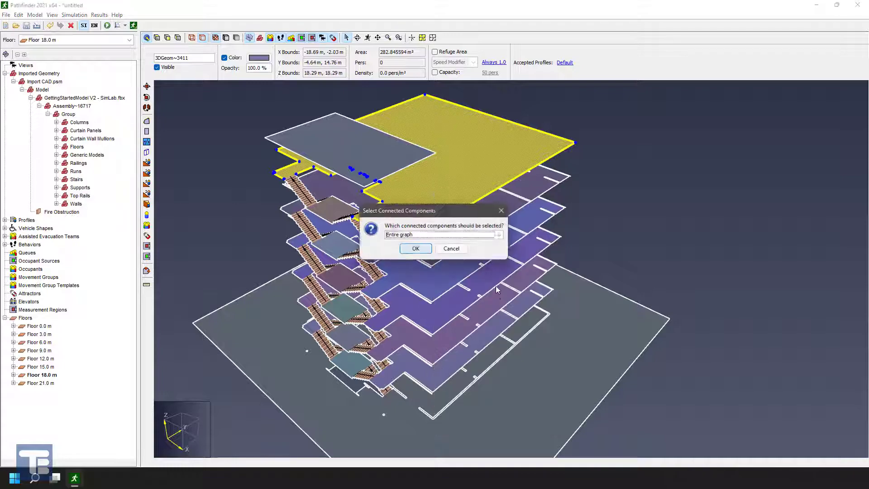
click(415, 249)
middle_drag(452, 226, 450, 175)
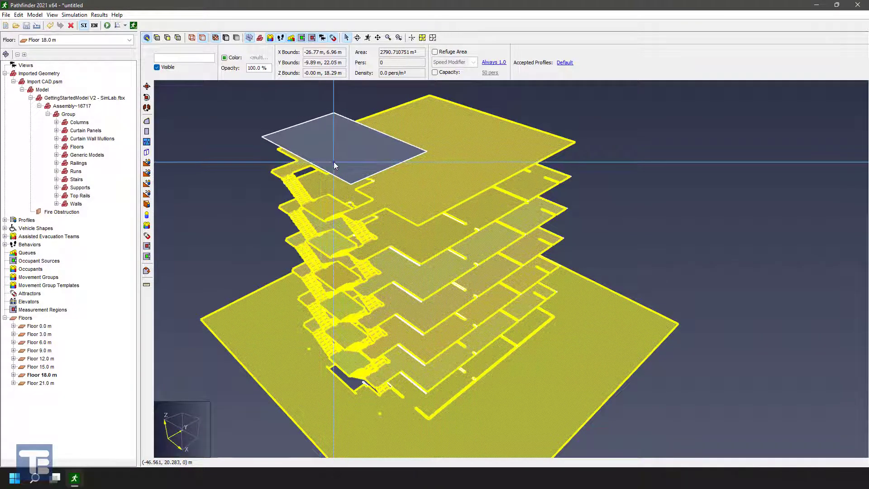
Hide the selected connected components so only the disconnected surfaces remain, and clear the selection.
right_click(433, 202)
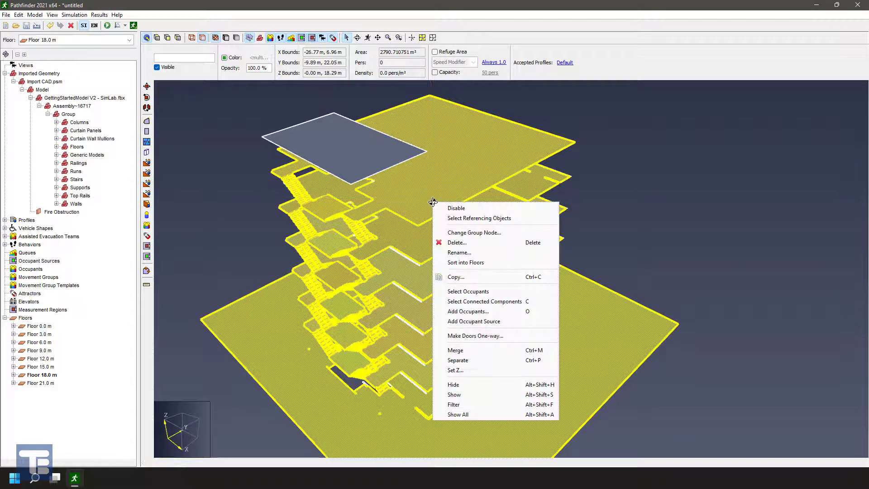
click(454, 384)
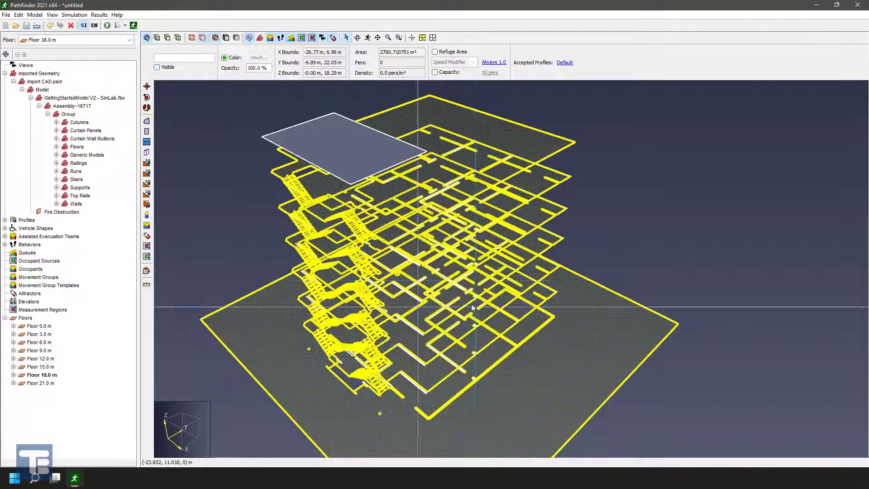
click(614, 203)
Select all remaining disconnected surfaces, including the upper roof slab and wall-top strips, and delete them.
middle_drag(565, 227, 434, 258)
scroll(411, 268, up, 6)
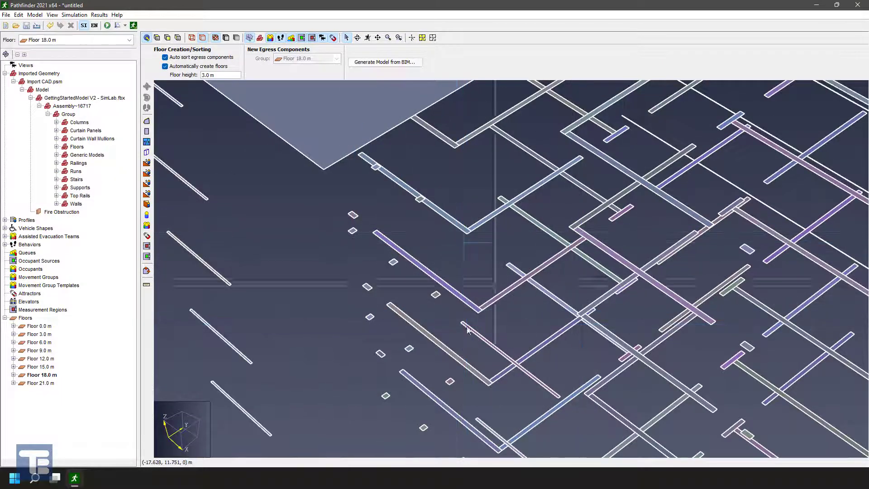
scroll(362, 265, down, 3)
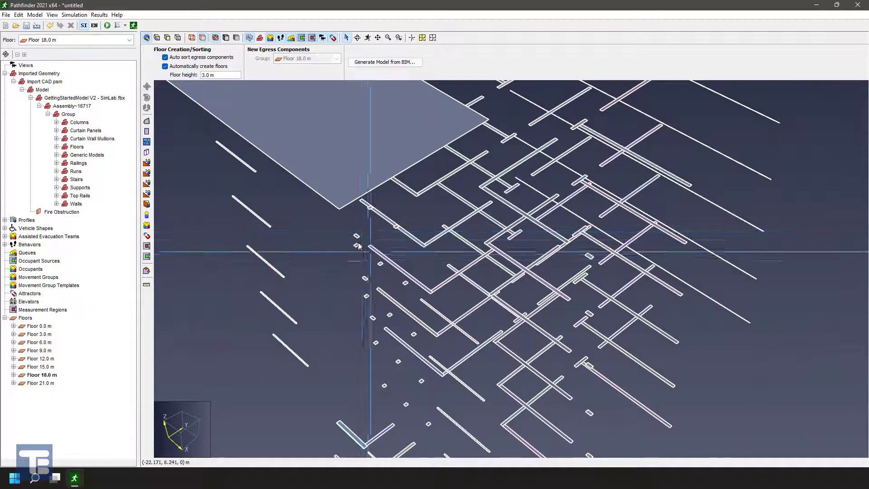
middle_drag(447, 259, 459, 218)
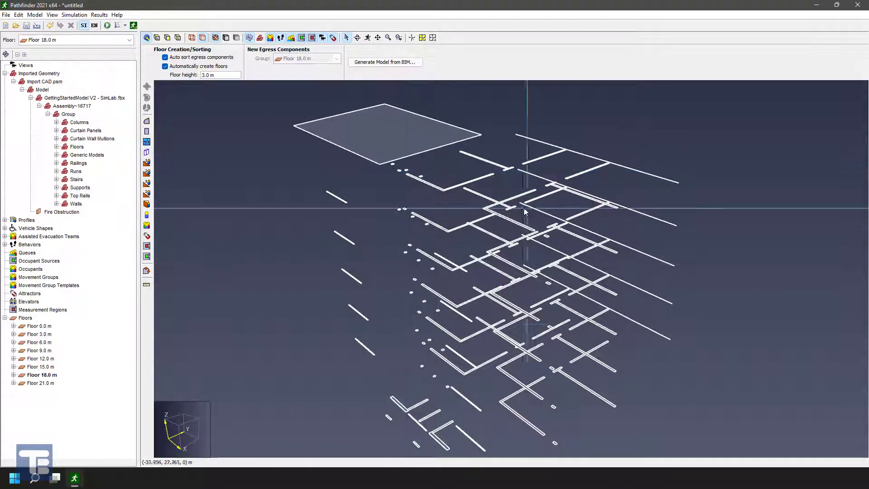
scroll(480, 255, down, 3)
middle_drag(480, 255, 466, 251)
drag(327, 141, 647, 379)
key(Delete)
key(Return)
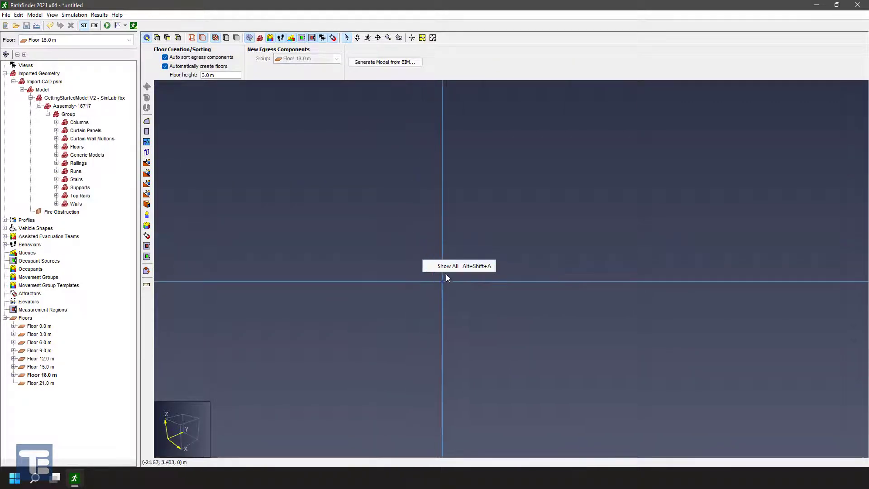
Show all hidden egress components and turn the imported geometry's display back on.
middle_drag(449, 272, 549, 324)
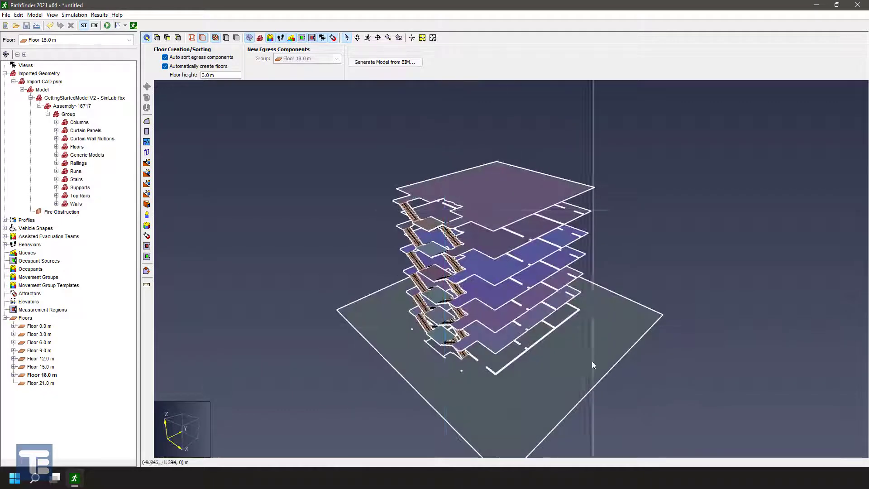
middle_drag(556, 390, 398, 181)
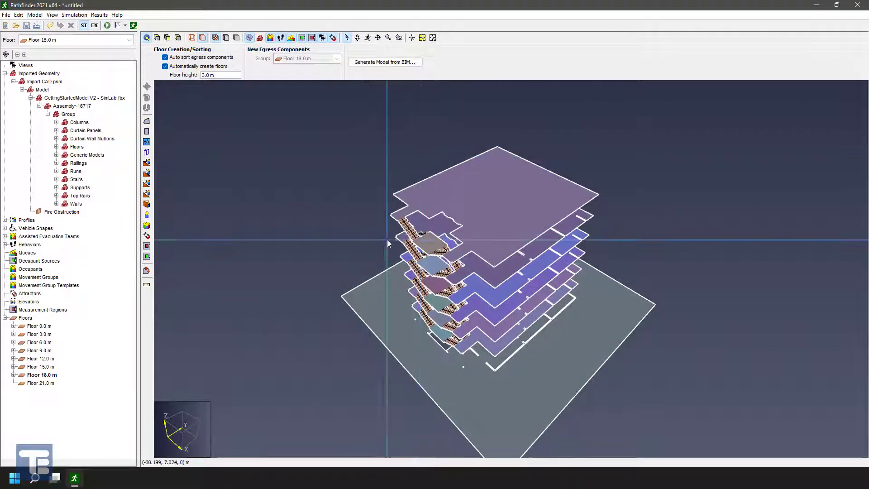
click(260, 37)
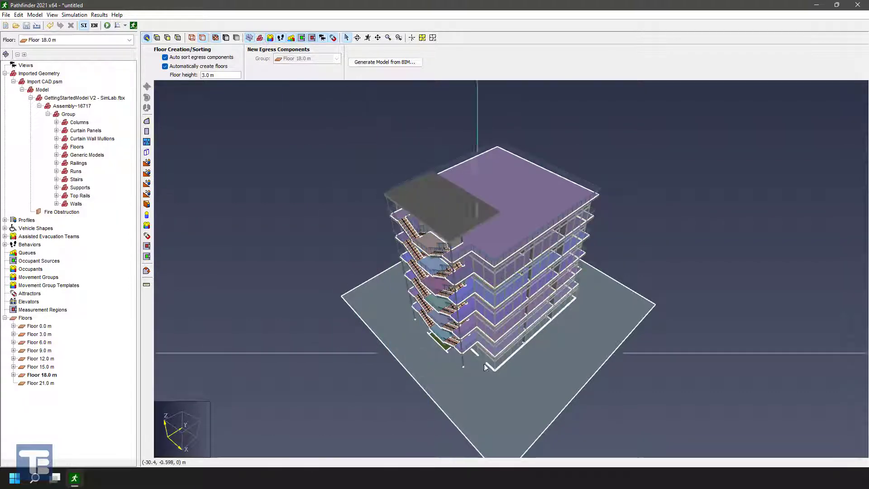
Examine the generated stairs and floors against the building, check the uppermost stair flight's properties, and clear the selection.
middle_drag(495, 385, 496, 314)
scroll(496, 314, up, 5)
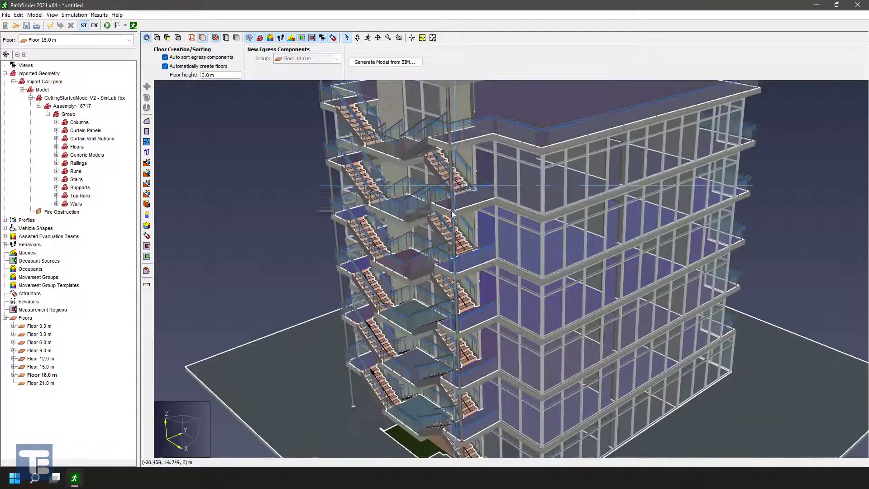
scroll(556, 254, up, 3)
scroll(468, 299, down, 5)
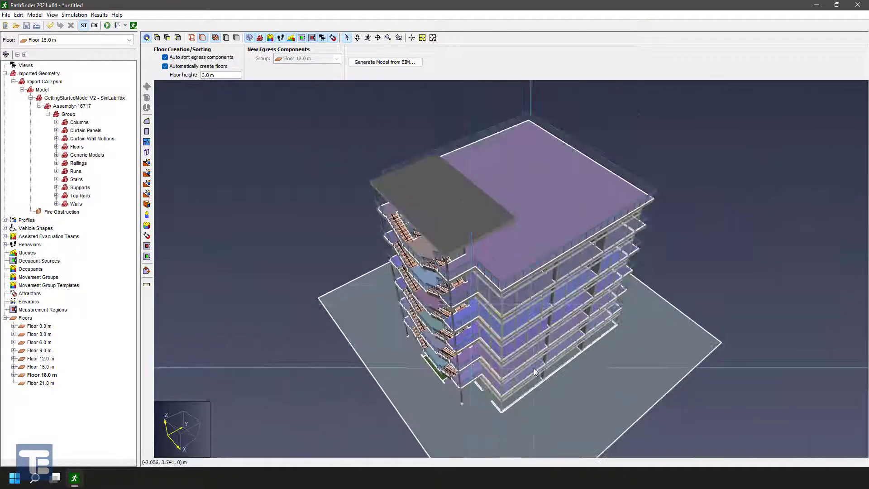
middle_drag(534, 368, 462, 271)
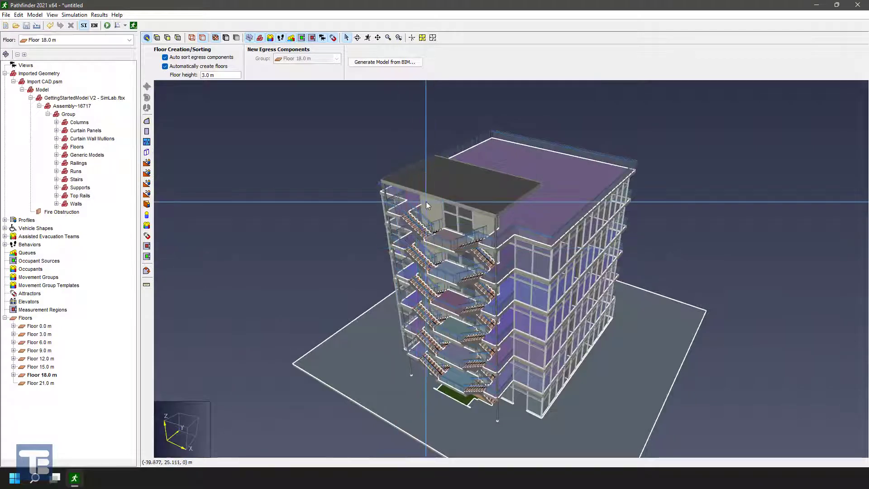
scroll(423, 208, up, 5)
click(419, 225)
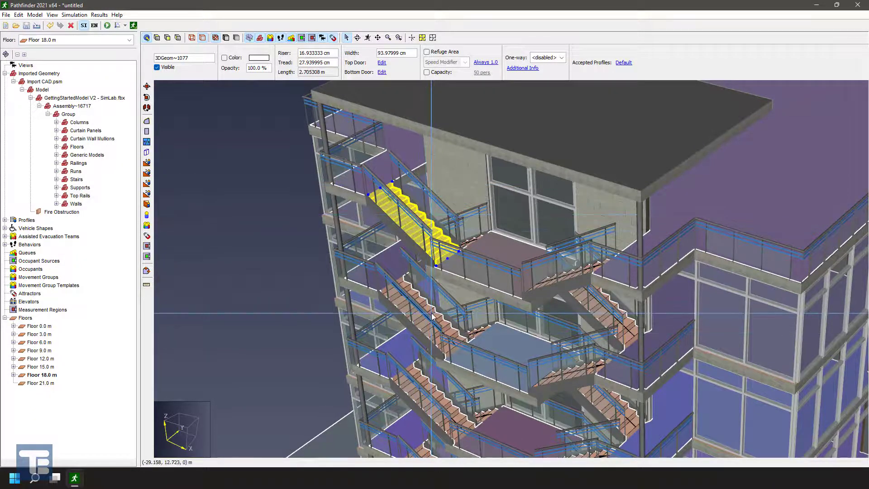
scroll(442, 323, down, 3)
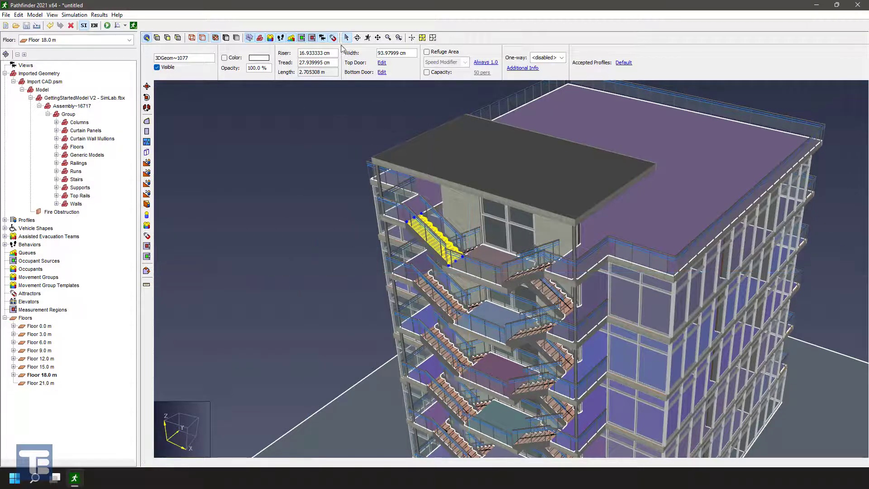
click(306, 181)
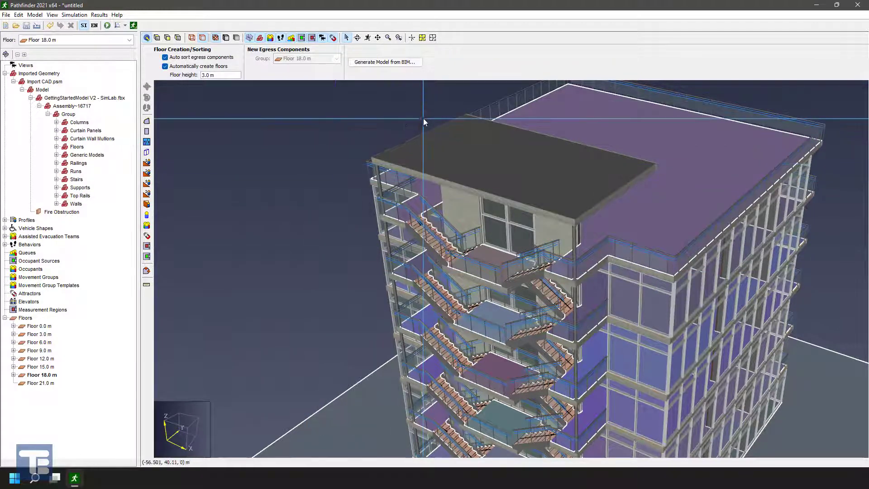
Add 50 randomly placed occupants with the Default profile and Goto Any Exit behavior to the main roof surface, and clear the selection.
scroll(424, 256, down, 5)
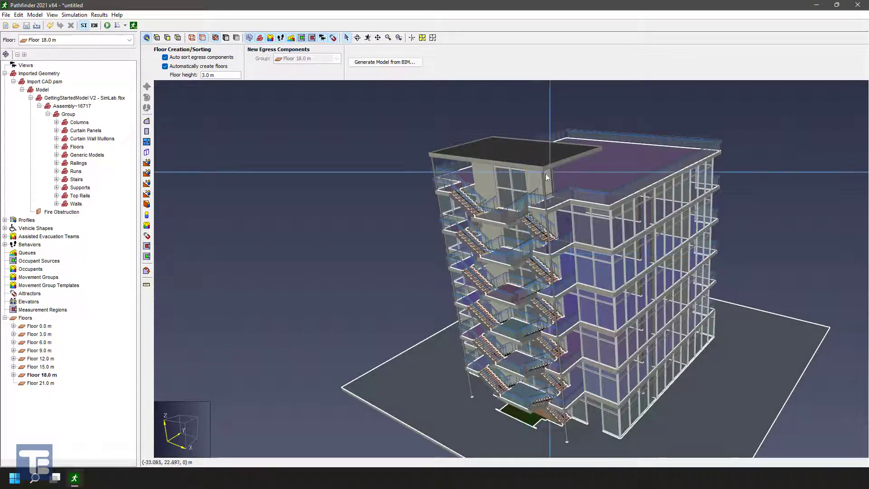
scroll(605, 162, down, 2)
middle_drag(607, 165, 632, 178)
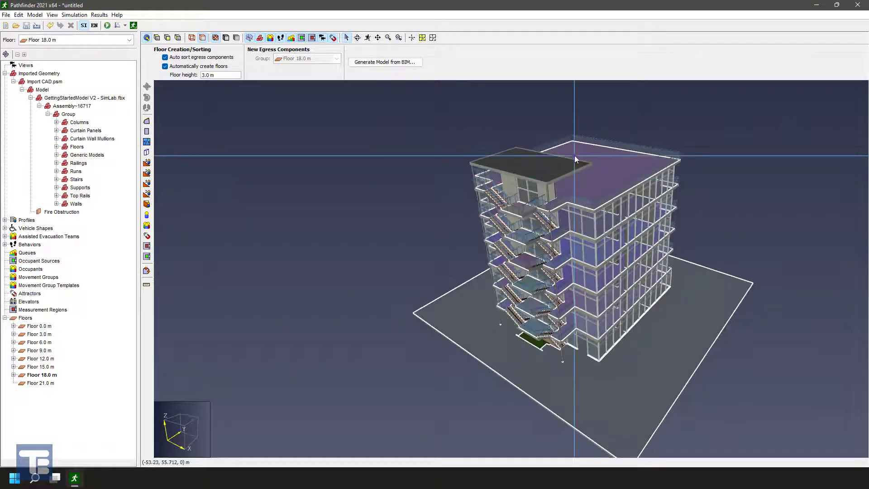
right_click(615, 161)
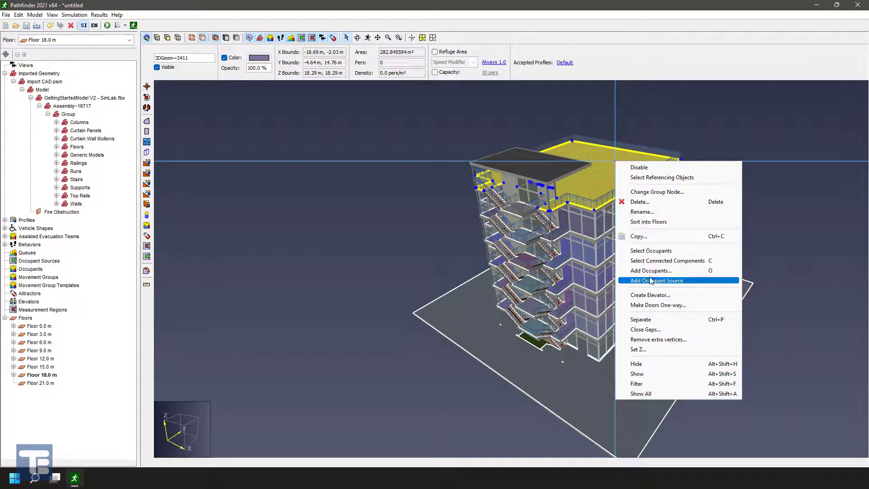
key(c)
key(Return)
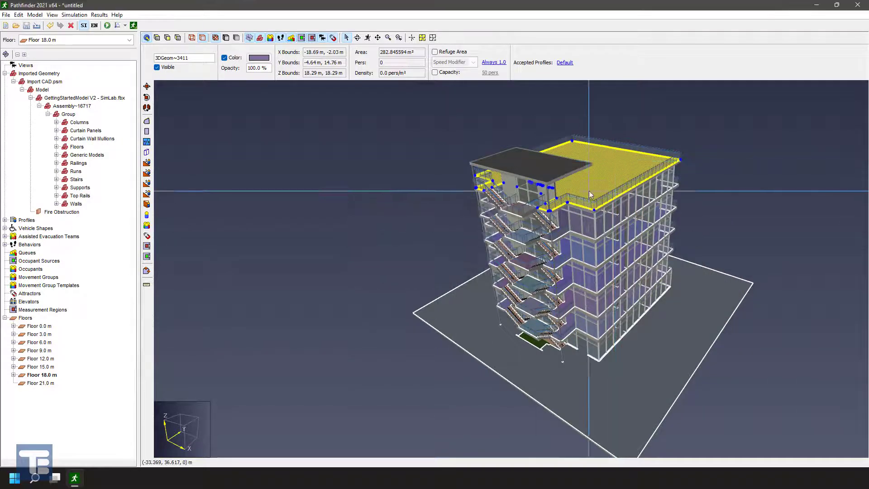
right_click(590, 195)
click(641, 300)
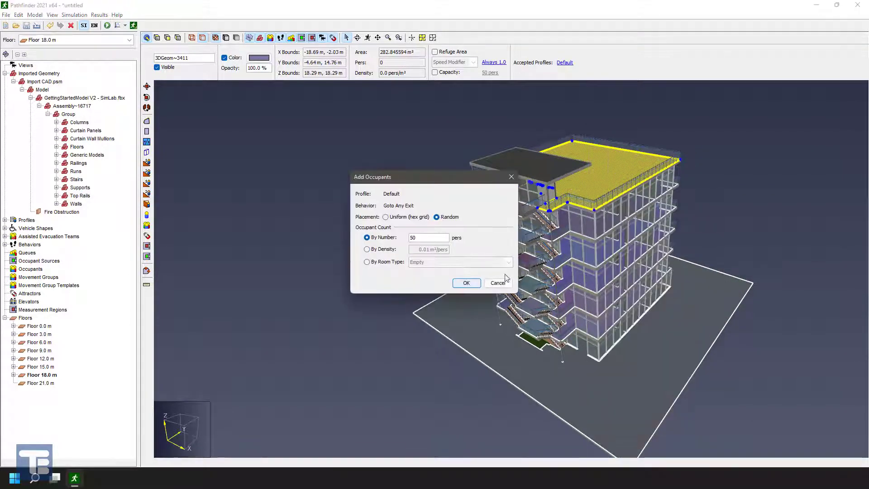
click(466, 282)
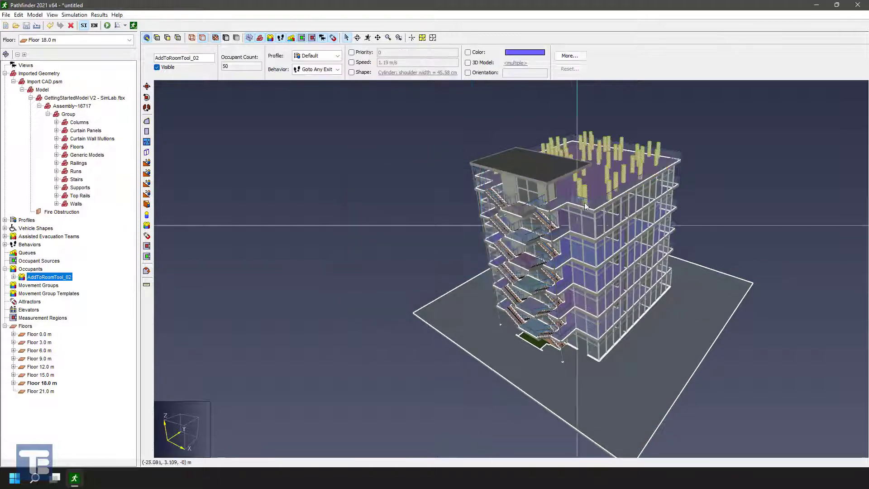
click(311, 260)
Place an 81.28 cm wide exit door on the ground surface's outer edge on the stair side of the building.
click(145, 205)
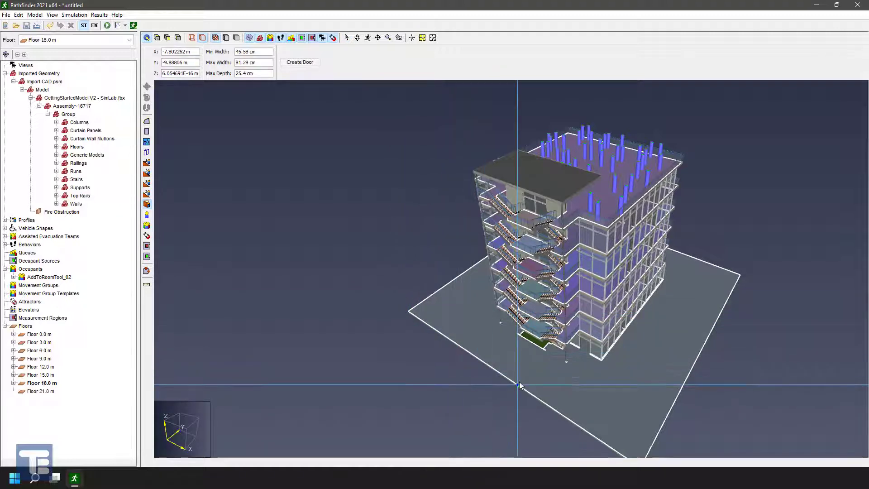
click(452, 350)
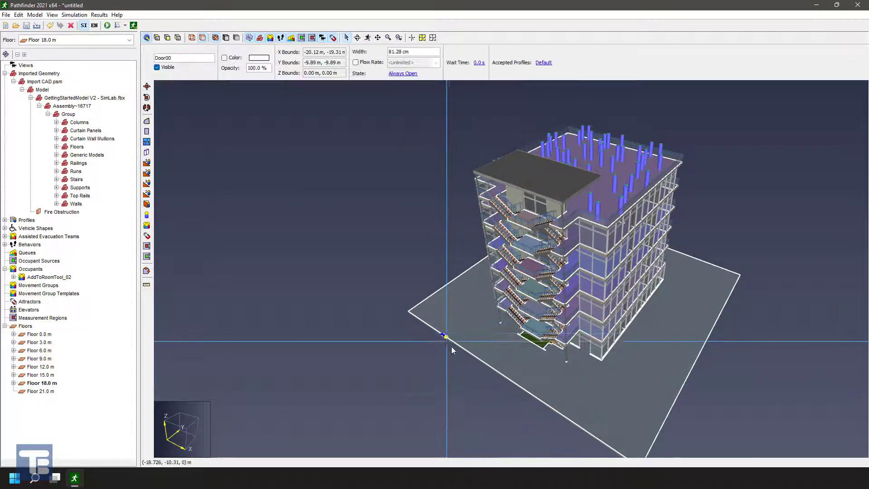
Undo the placement of the 81.28 cm exit door on the ground surface's edge.
key(ctrl+z)
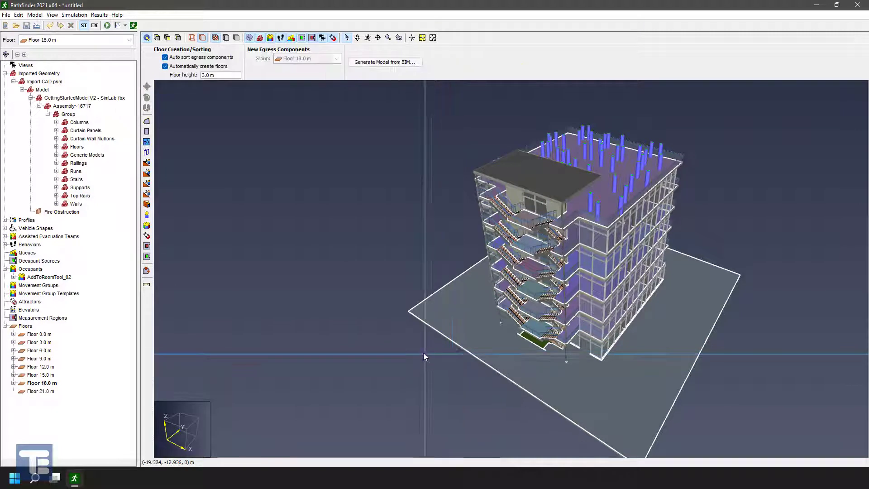
click(146, 205)
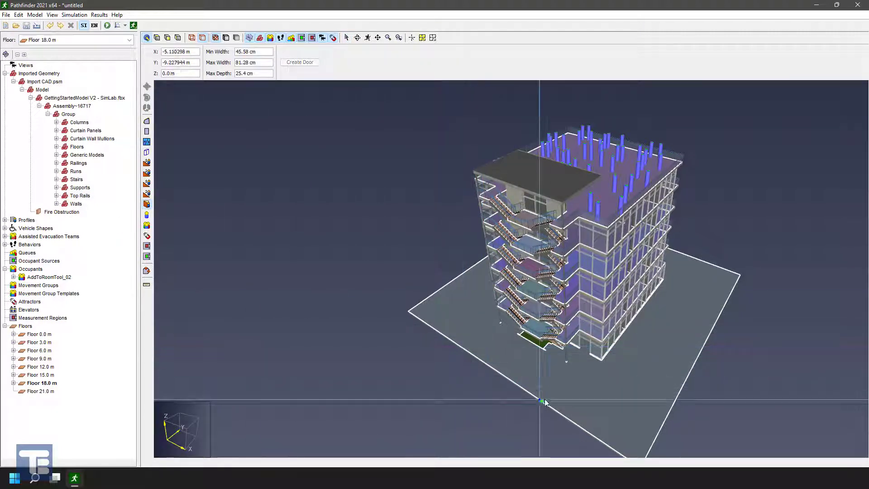
key(Escape)
middle_drag(428, 326, 446, 346)
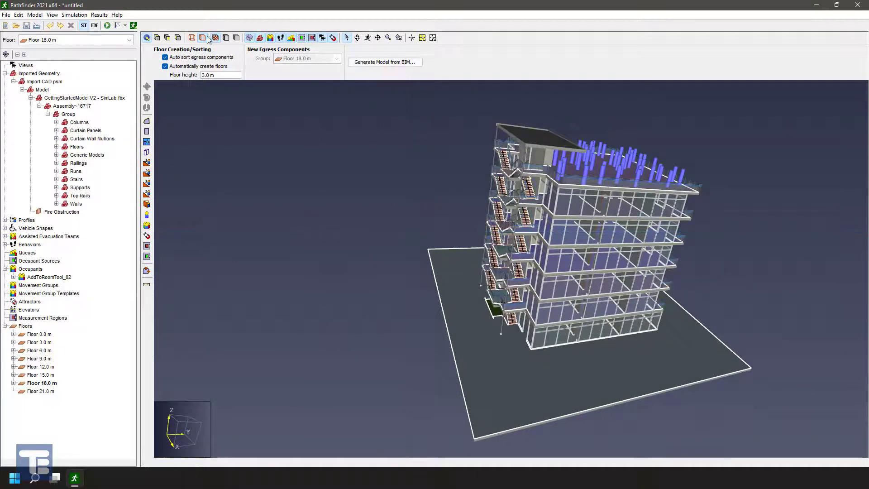
With the imported geometry temporarily hidden, draw an exit door about 1319 cm wide along the ground surface's outer edge on the stair side.
click(260, 39)
scroll(442, 317, up, 5)
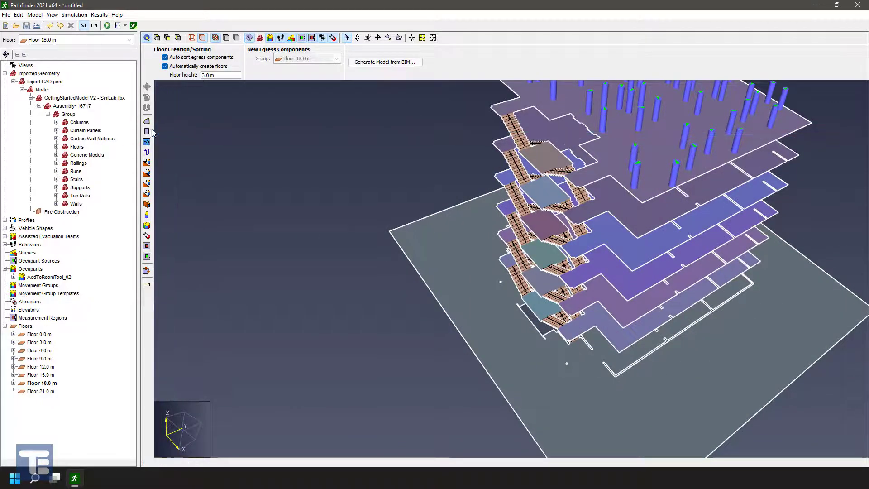
click(147, 204)
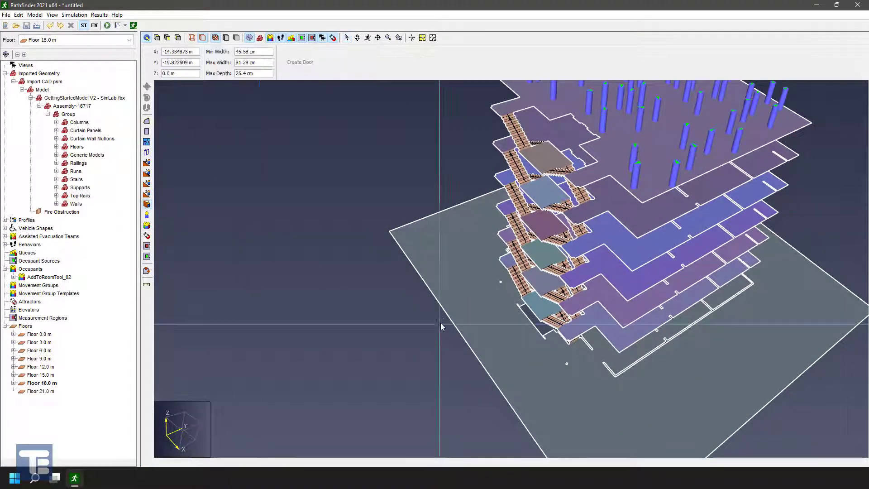
click(441, 304)
click(523, 422)
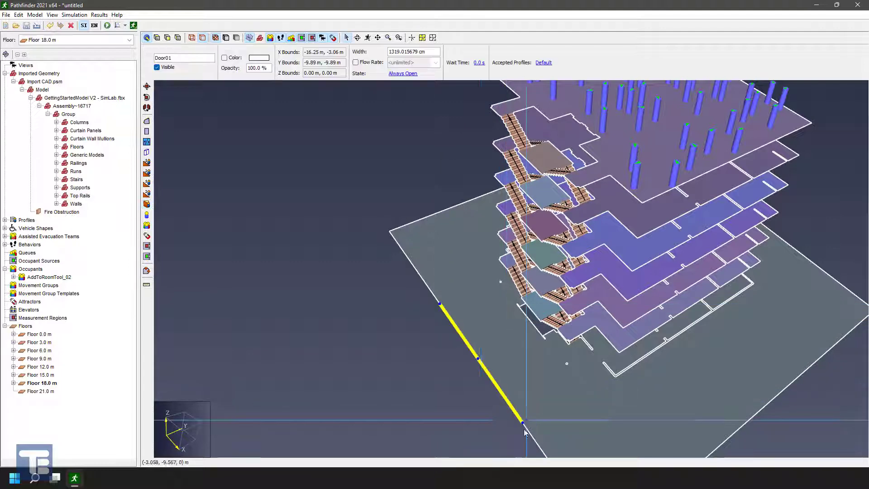
key(Escape)
scroll(378, 384, down, 3)
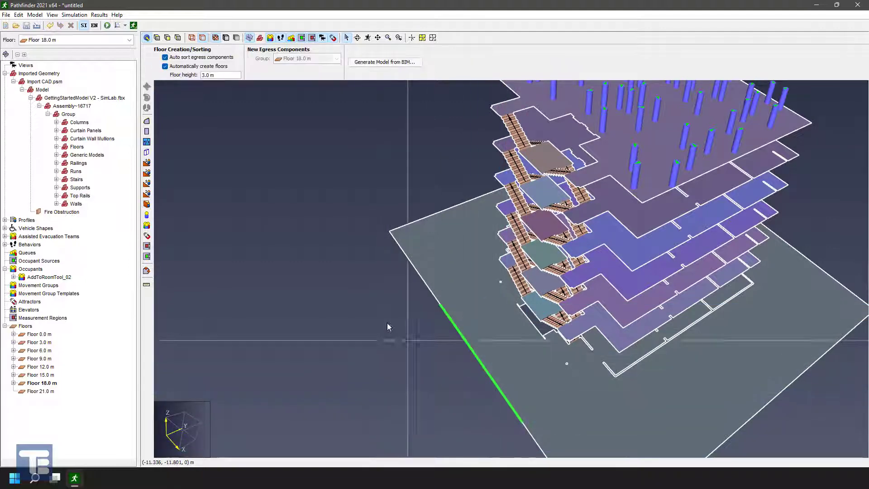
middle_drag(502, 375, 438, 362)
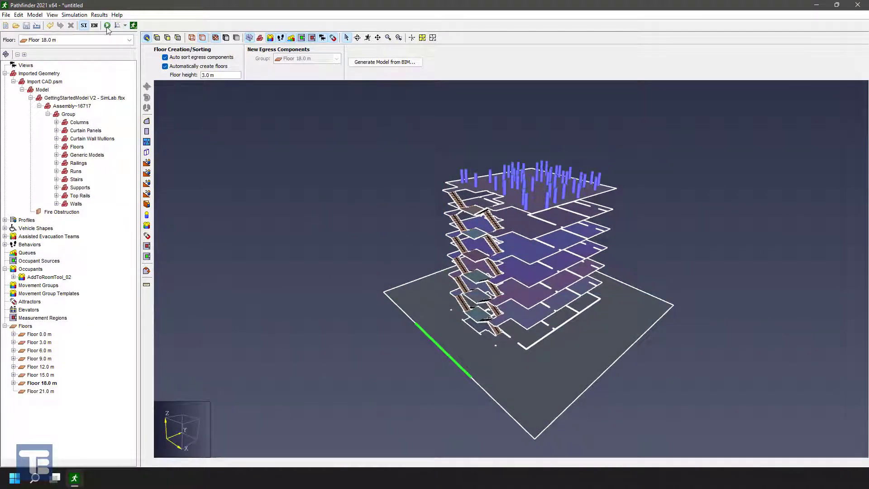
click(260, 39)
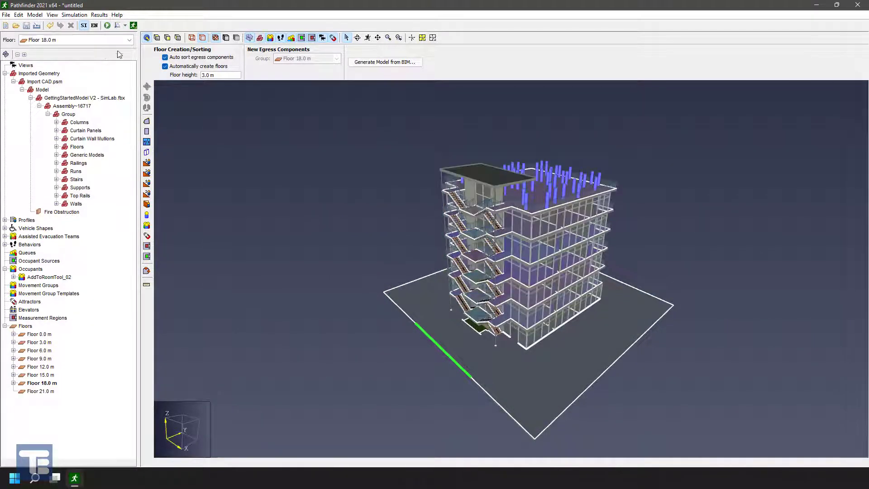
Save the model over the existing untitled.pth in Downloads and run the evacuation simulation.
key(ctrl+s)
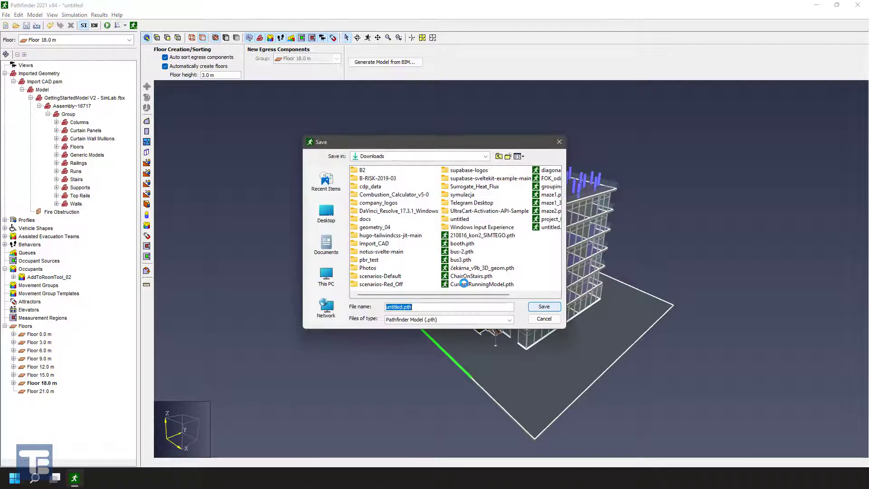
click(544, 307)
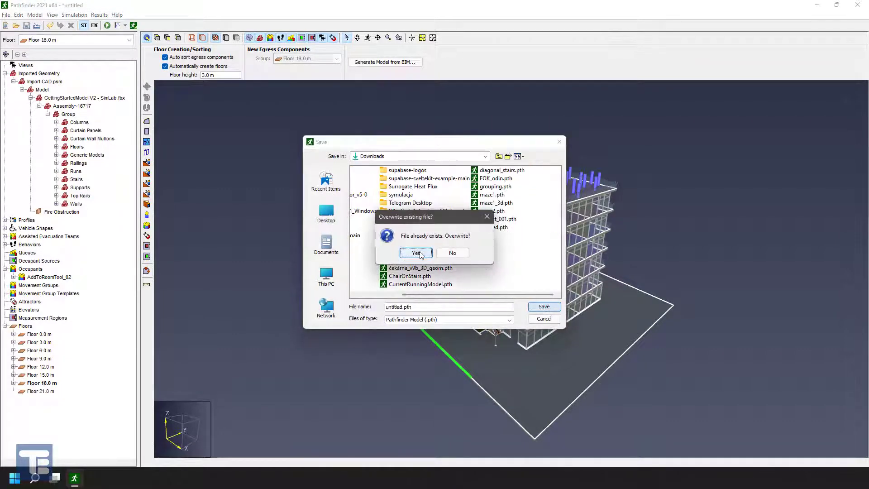
click(417, 253)
click(417, 249)
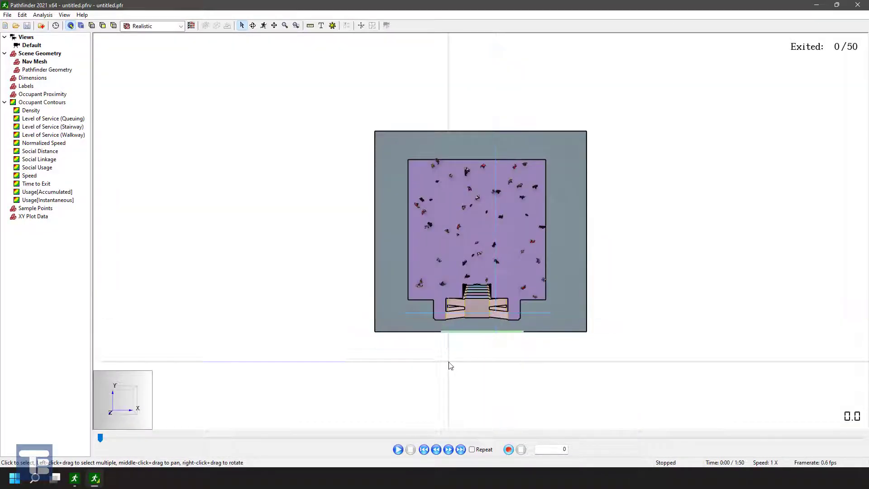
Orbit the results to the stair side and play the evacuation, raising the playback speed to 16X.
right_drag(449, 362, 386, 119)
scroll(517, 245, up, 6)
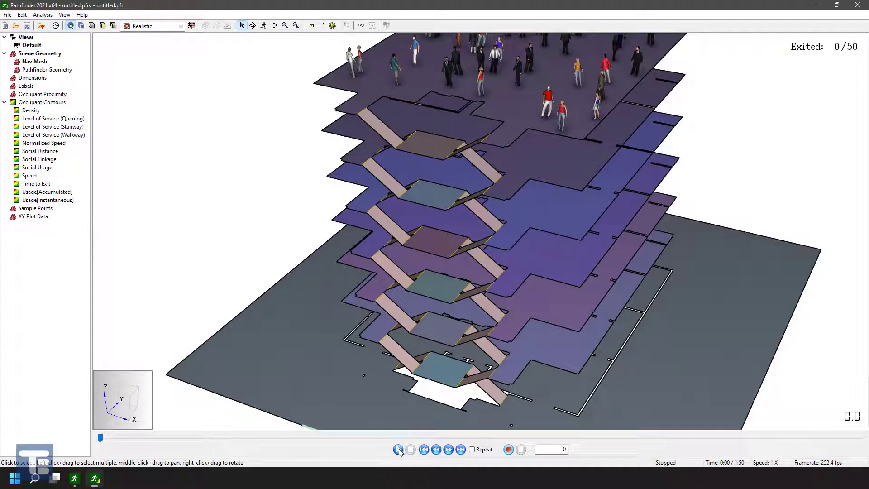
click(398, 449)
click(448, 449)
click(448, 450)
click(448, 449)
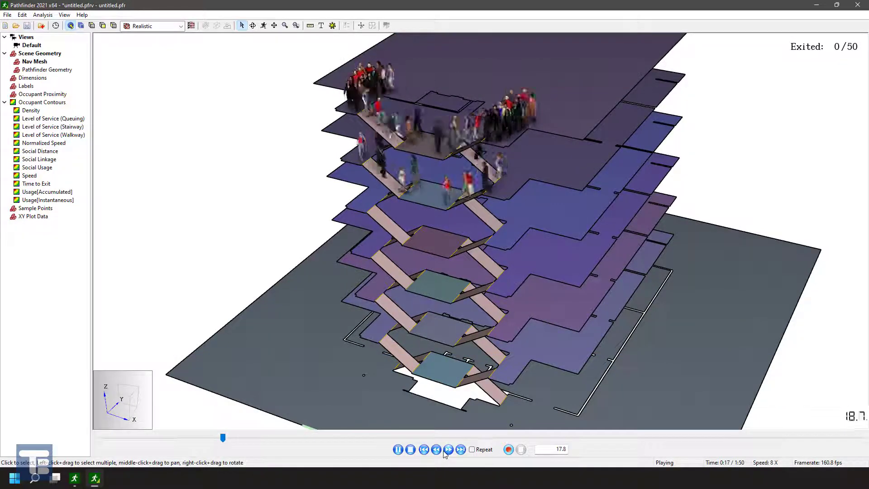
click(448, 449)
Slow the playback to 8X and watch the occupants descend the stairs and leave through the ground exit door.
scroll(461, 292, down, 5)
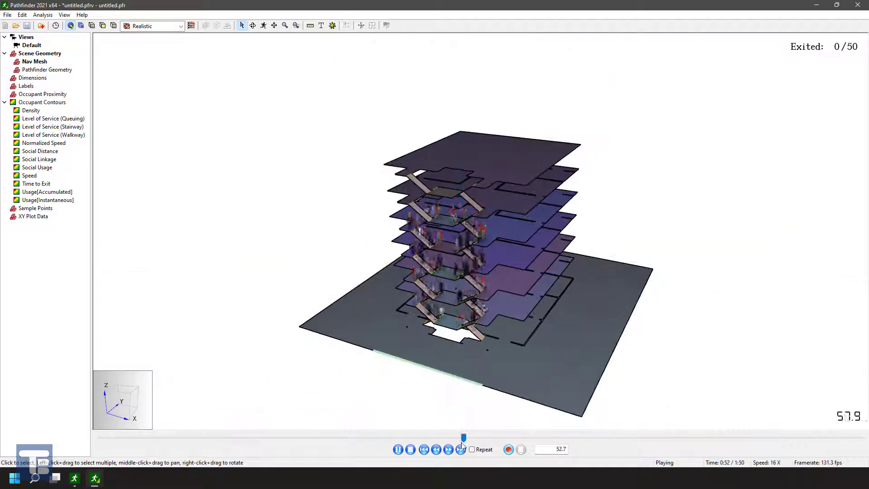
click(437, 449)
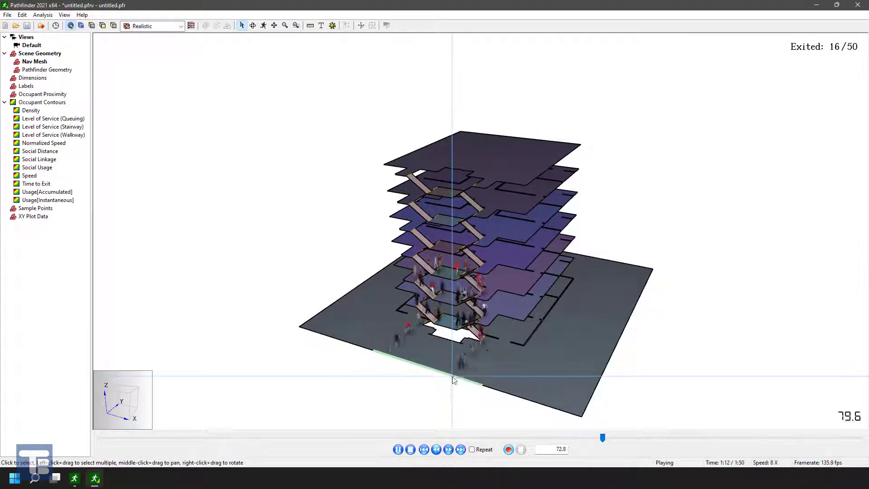
scroll(452, 380, up, 3)
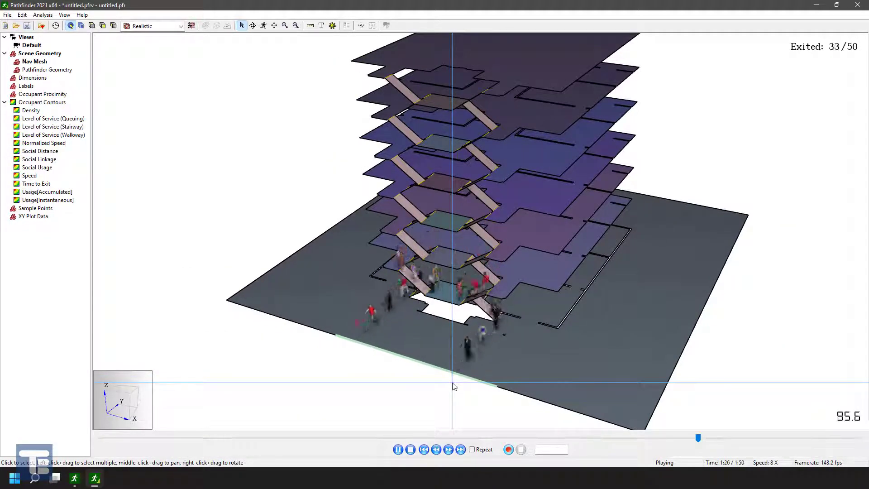
scroll(535, 352, down, 3)
scroll(539, 238, down, 2)
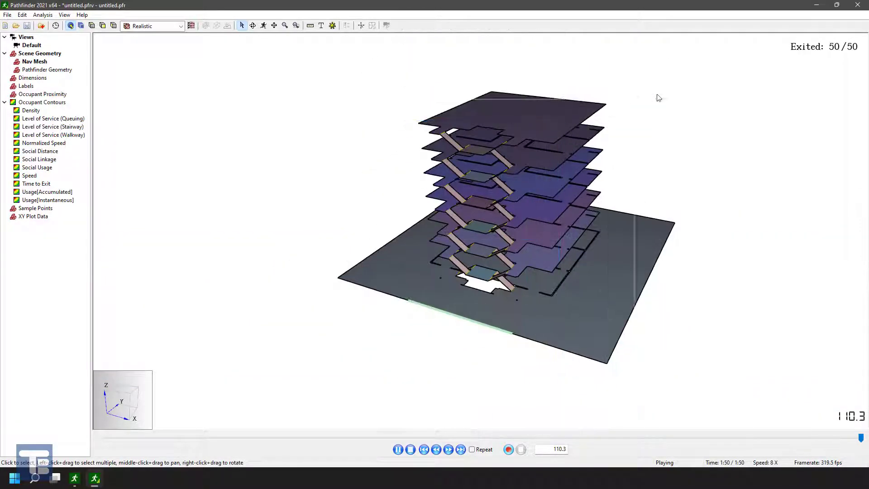
Close the results viewer without saving the visualization changes and dismiss the finished simulation run.
click(858, 6)
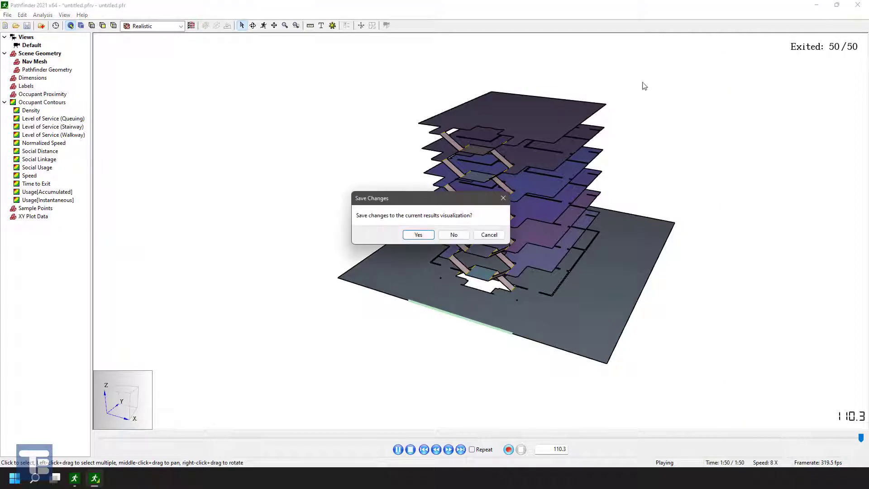
click(453, 235)
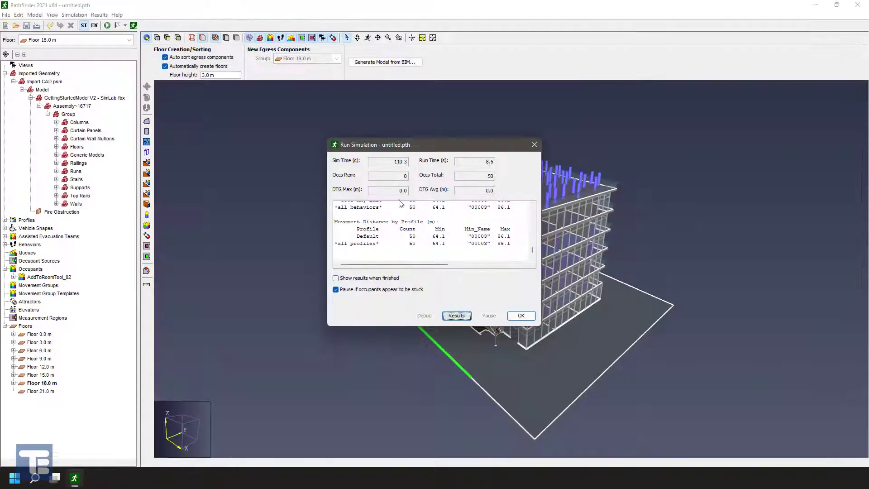
click(520, 315)
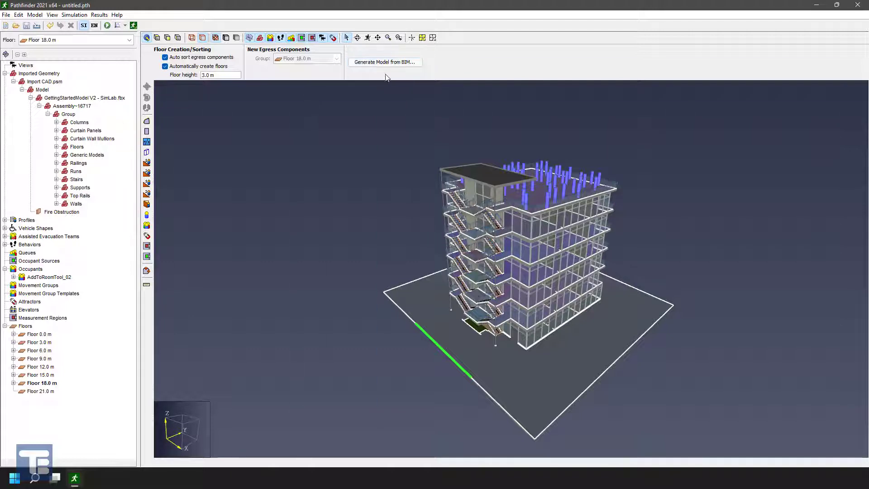
Examine the building's stair side, check the properties of the roof slab above the stairs, and clear the selection.
middle_drag(543, 258, 561, 213)
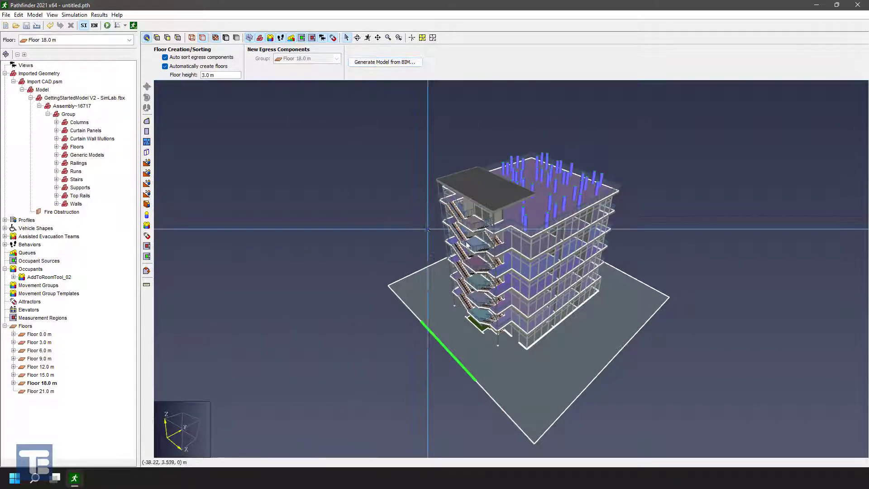
scroll(520, 342, up, 3)
scroll(506, 343, down, 2)
middle_drag(453, 178, 471, 178)
scroll(490, 189, up, 4)
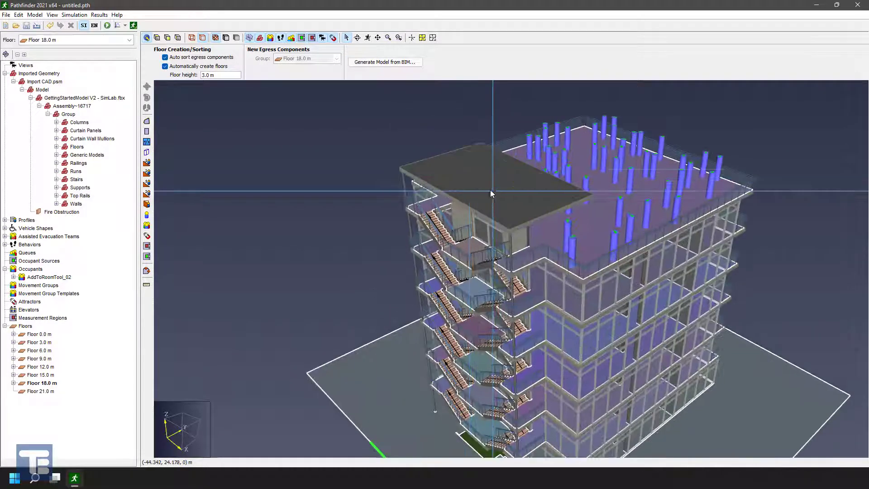
click(469, 170)
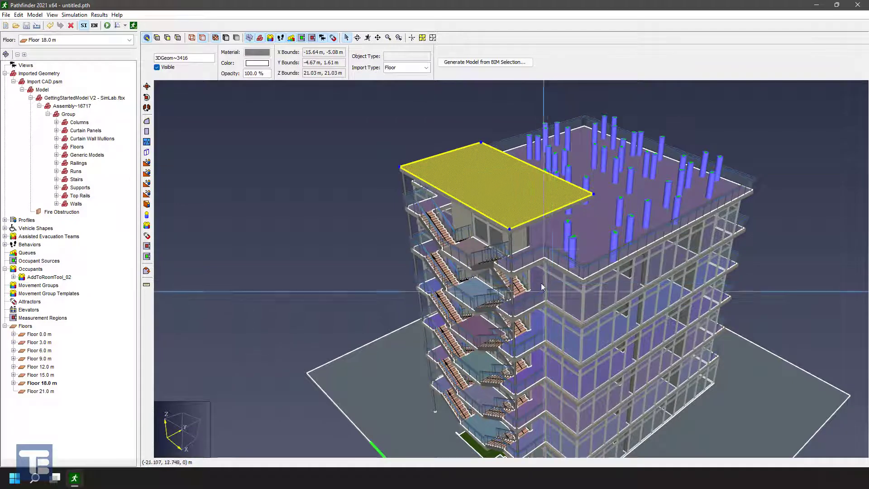
scroll(312, 197, down, 3)
click(332, 138)
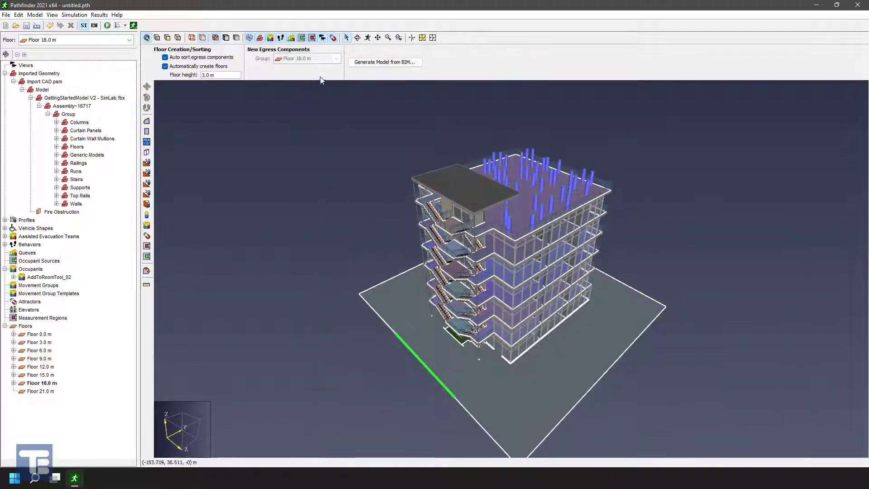
Hide the egress components and occupants so only the imported building geometry is displayed.
click(249, 38)
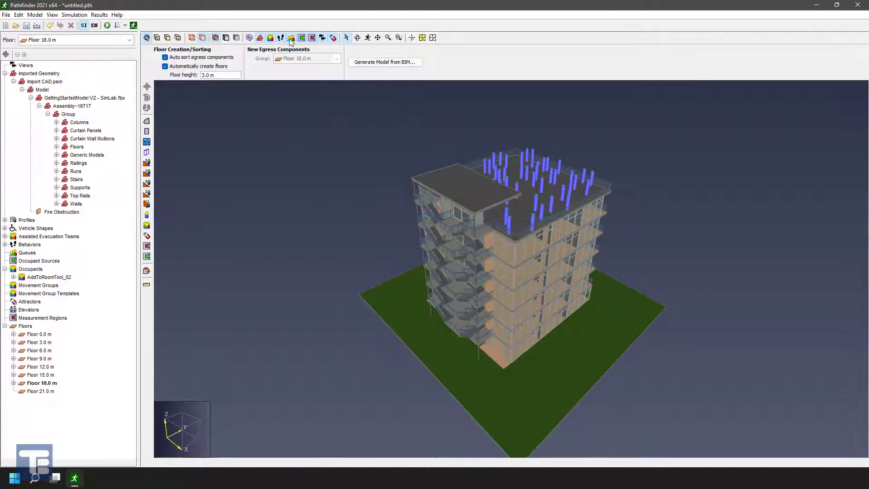
middle_drag(315, 82, 561, 138)
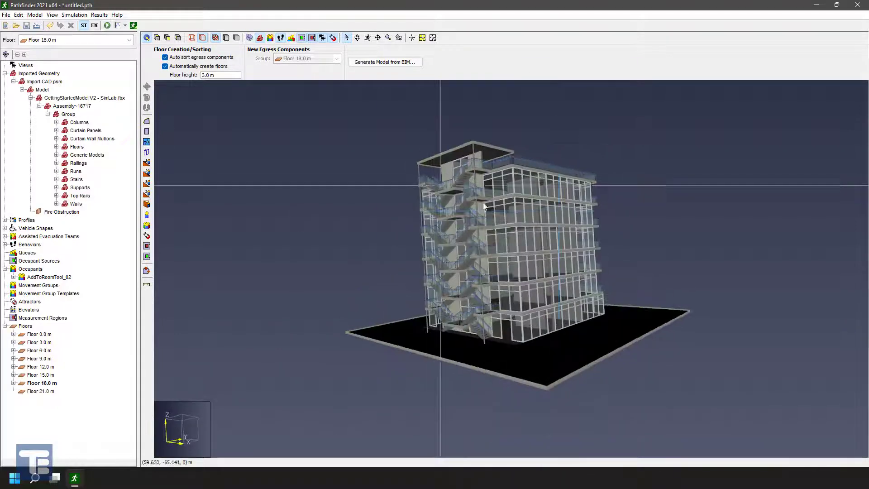
Select the upper storeys of the imported building geometry, inspect which elements are included, and clear the selection.
click(623, 220)
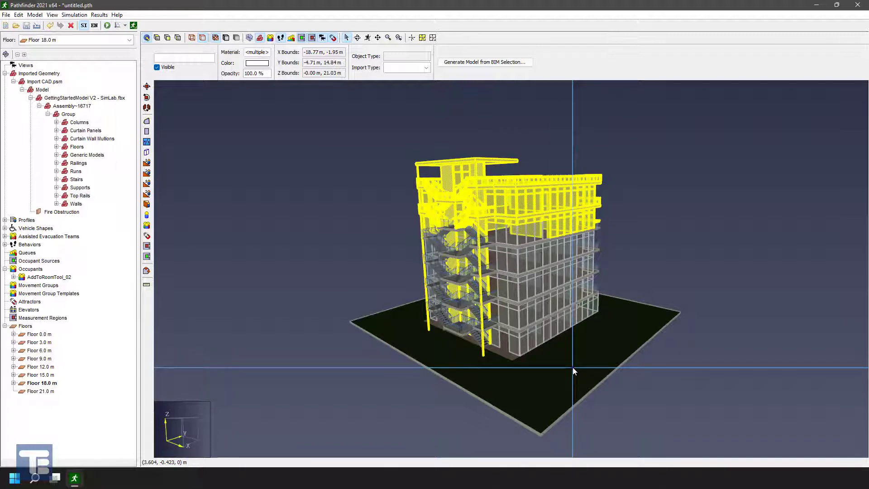
middle_drag(463, 193, 471, 170)
scroll(472, 171, up, 3)
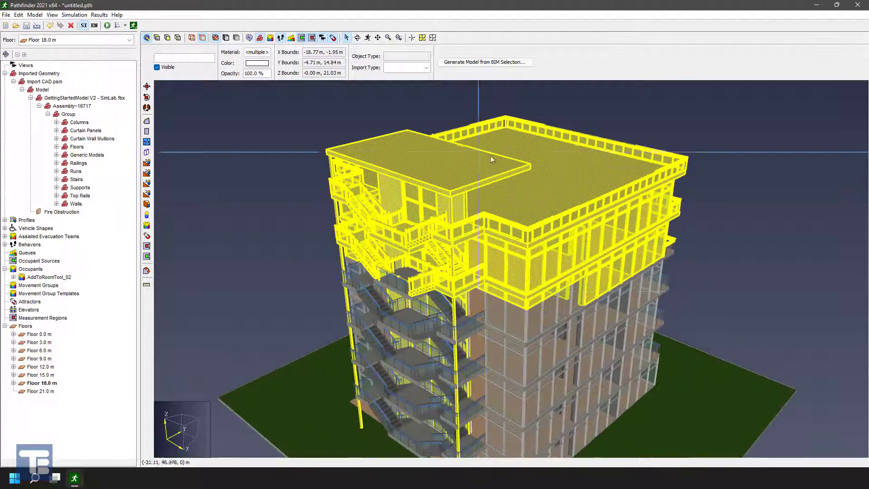
click(284, 142)
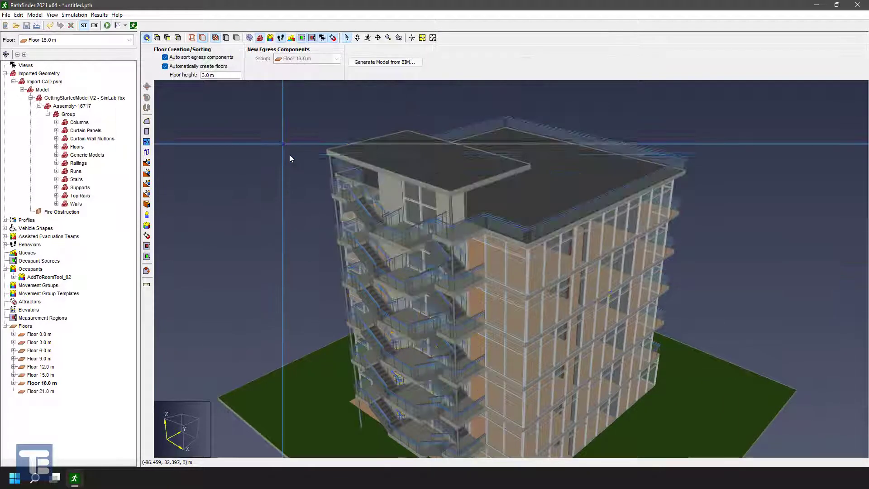
scroll(436, 265, down, 3)
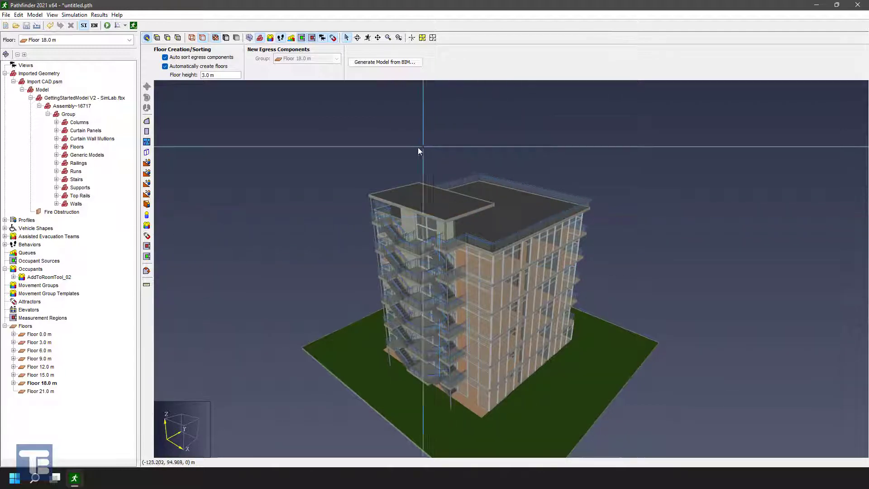
scroll(416, 147, down, 2)
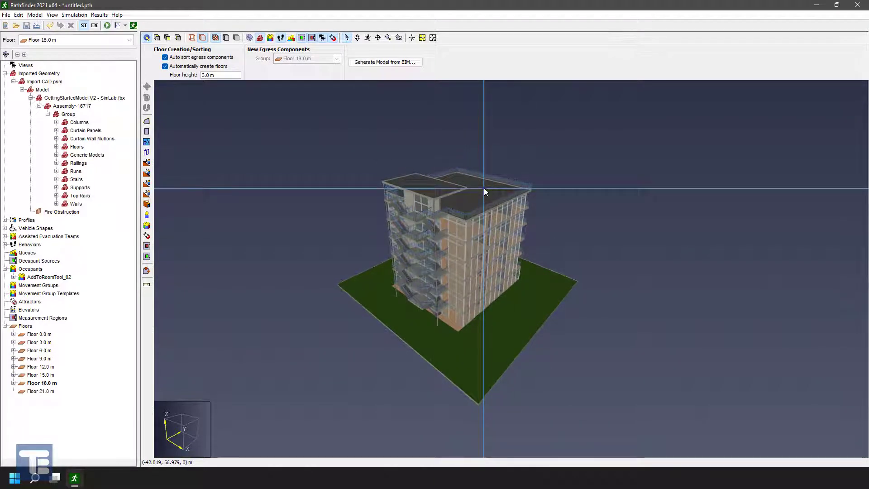